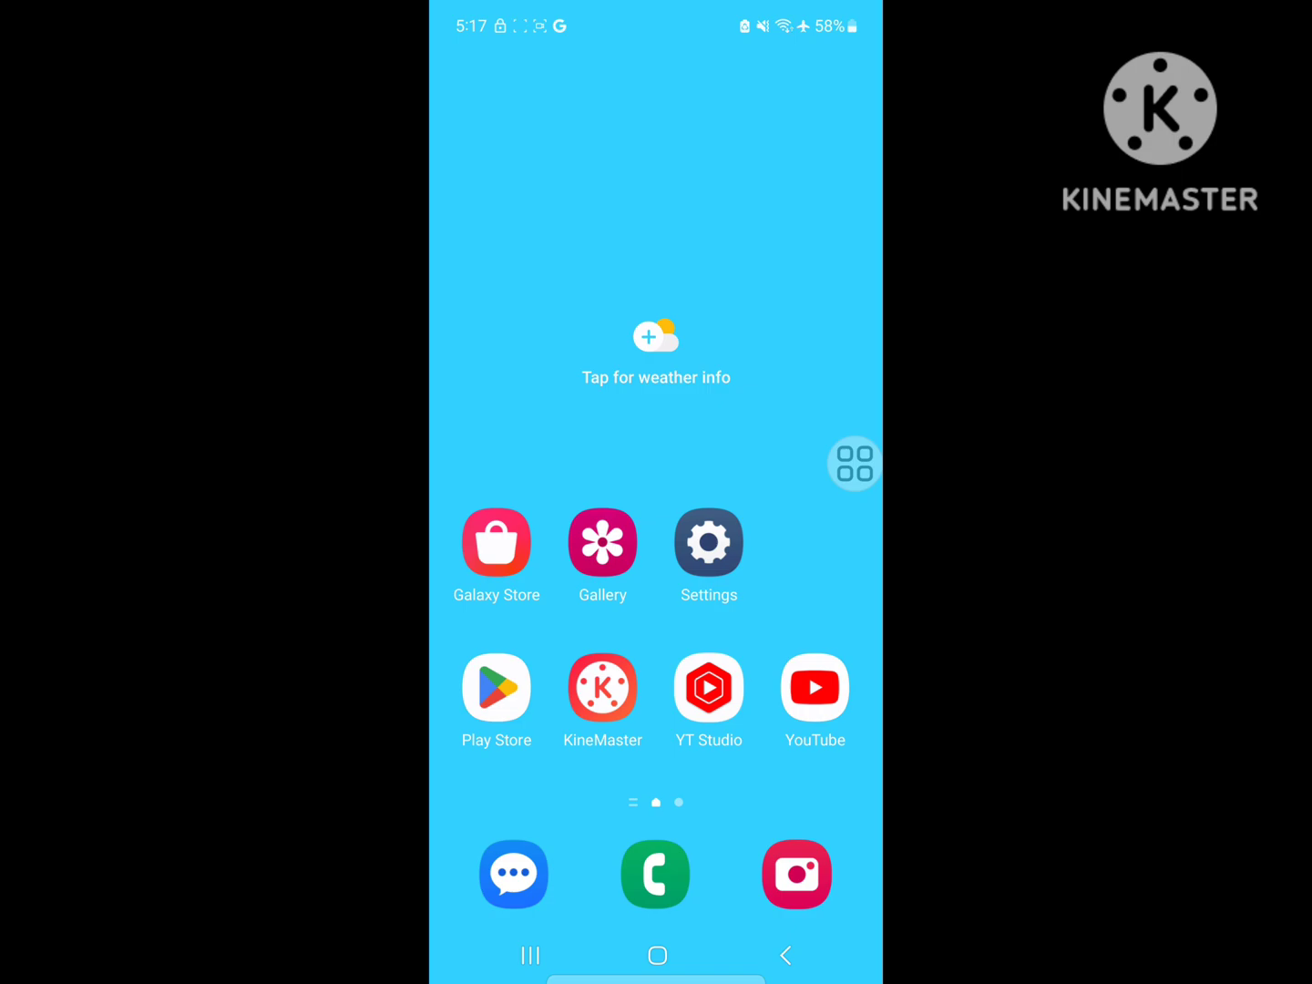
Find Facebook in the Play Store search and bring up its app details page.
click(497, 687)
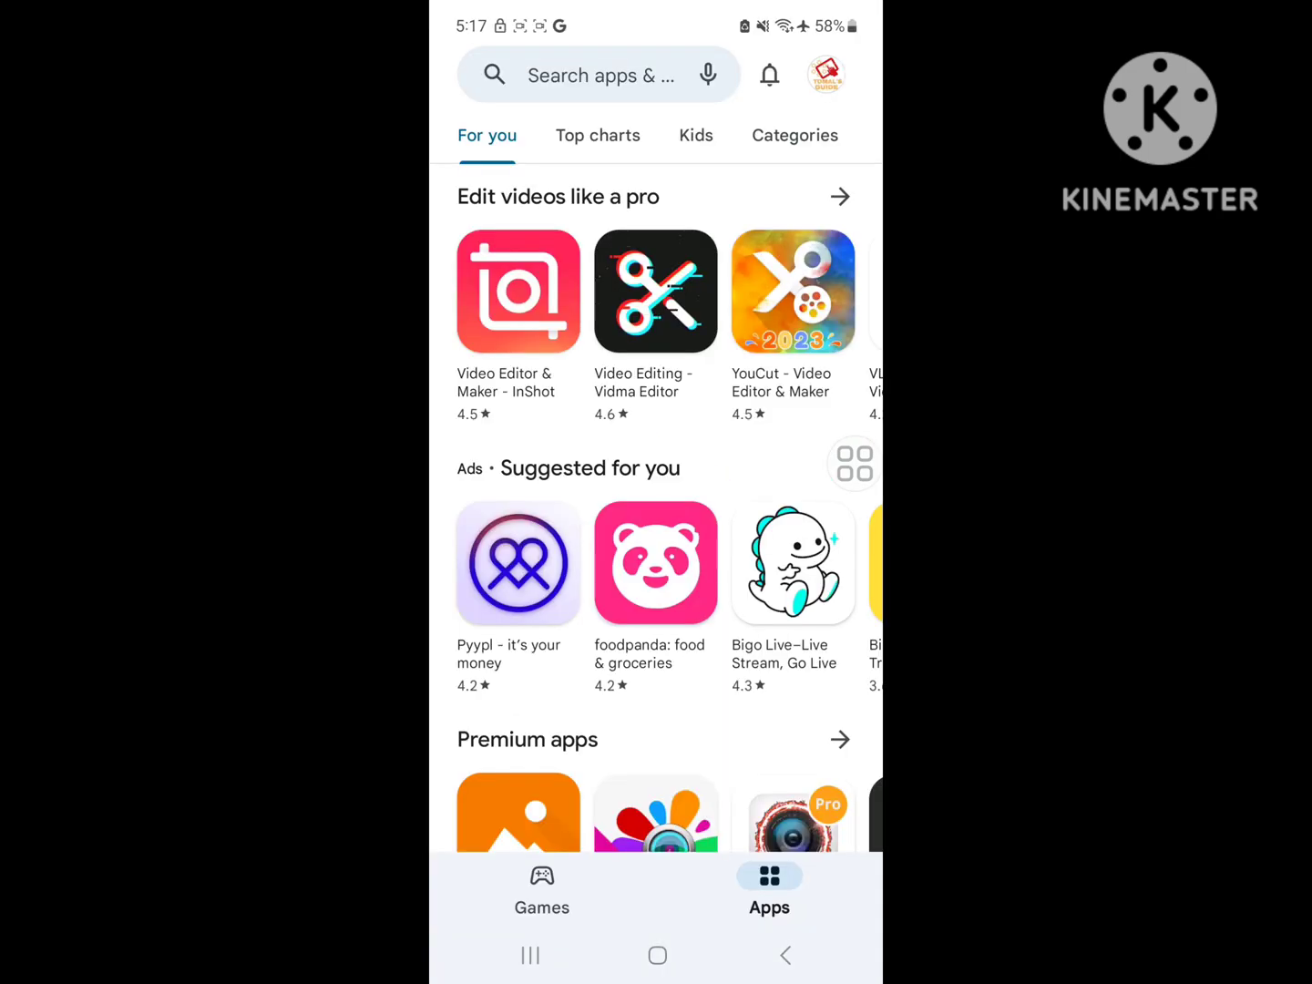
click(589, 80)
click(555, 145)
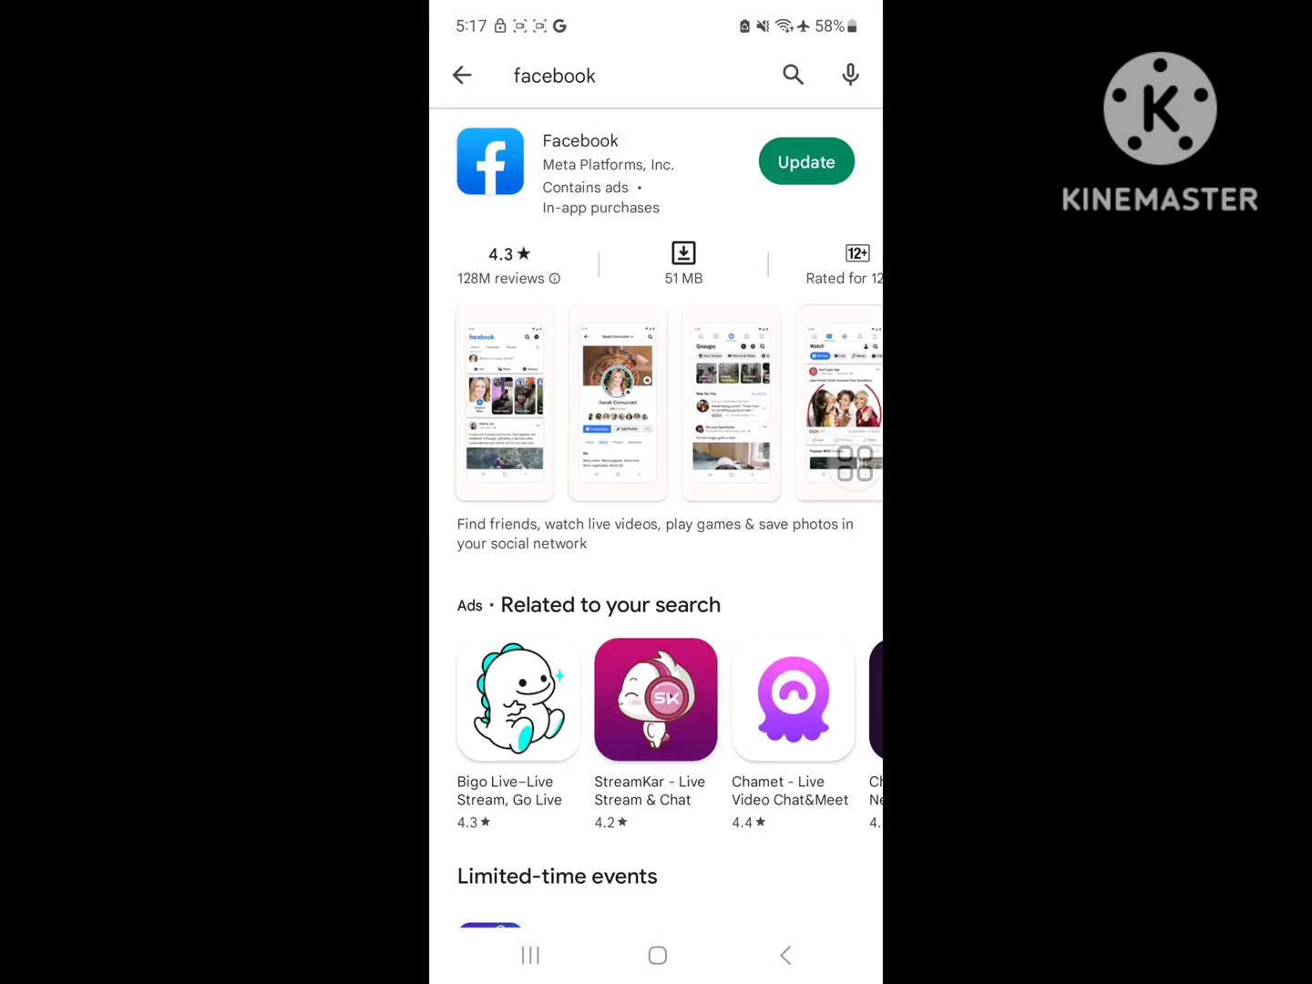
click(605, 159)
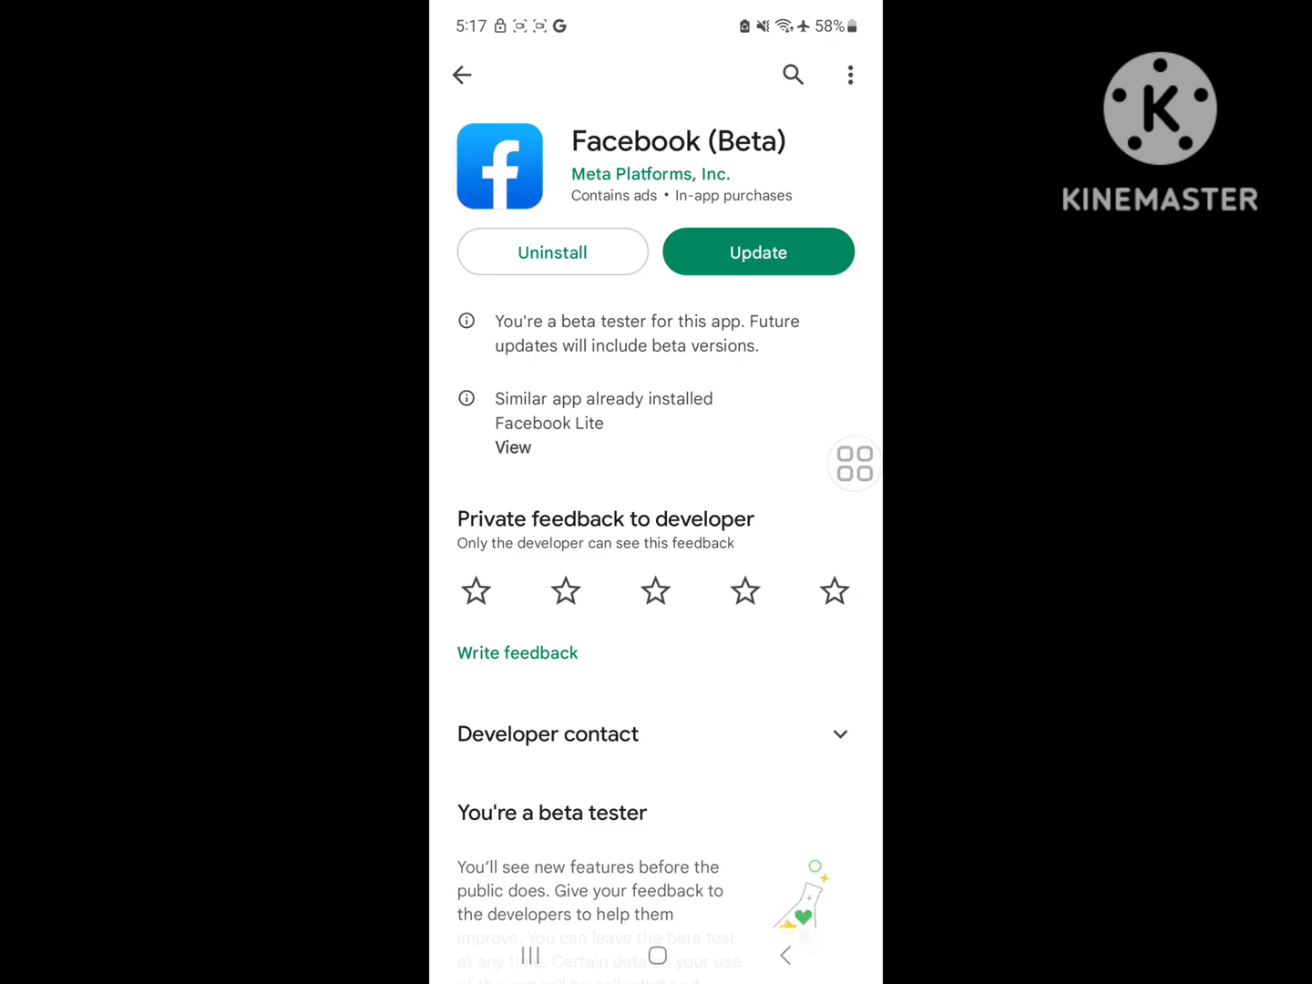
Update the Facebook (Beta) app and back out of its page.
click(759, 252)
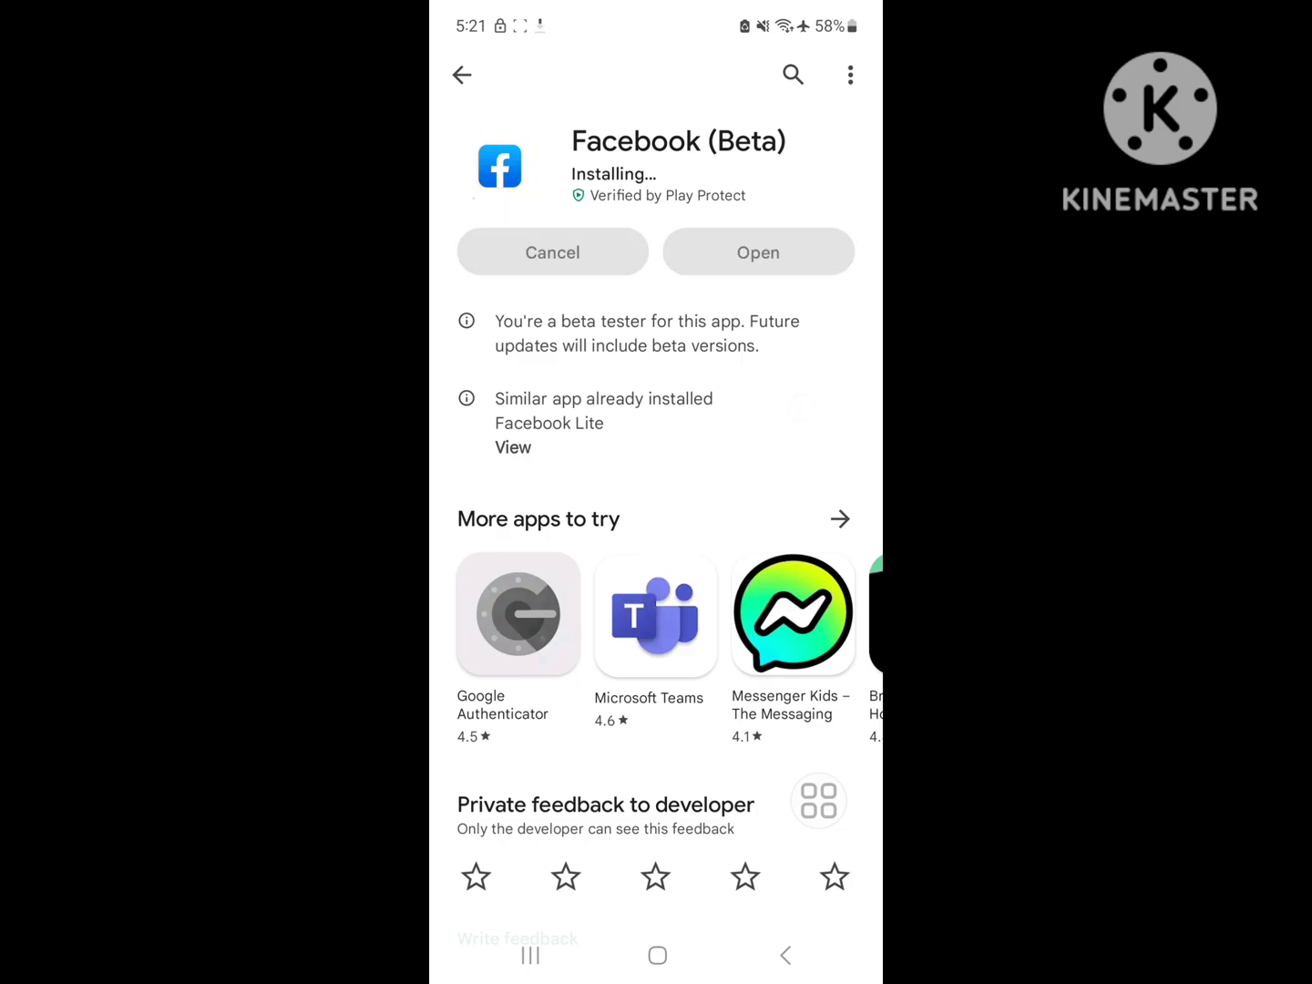
click(786, 956)
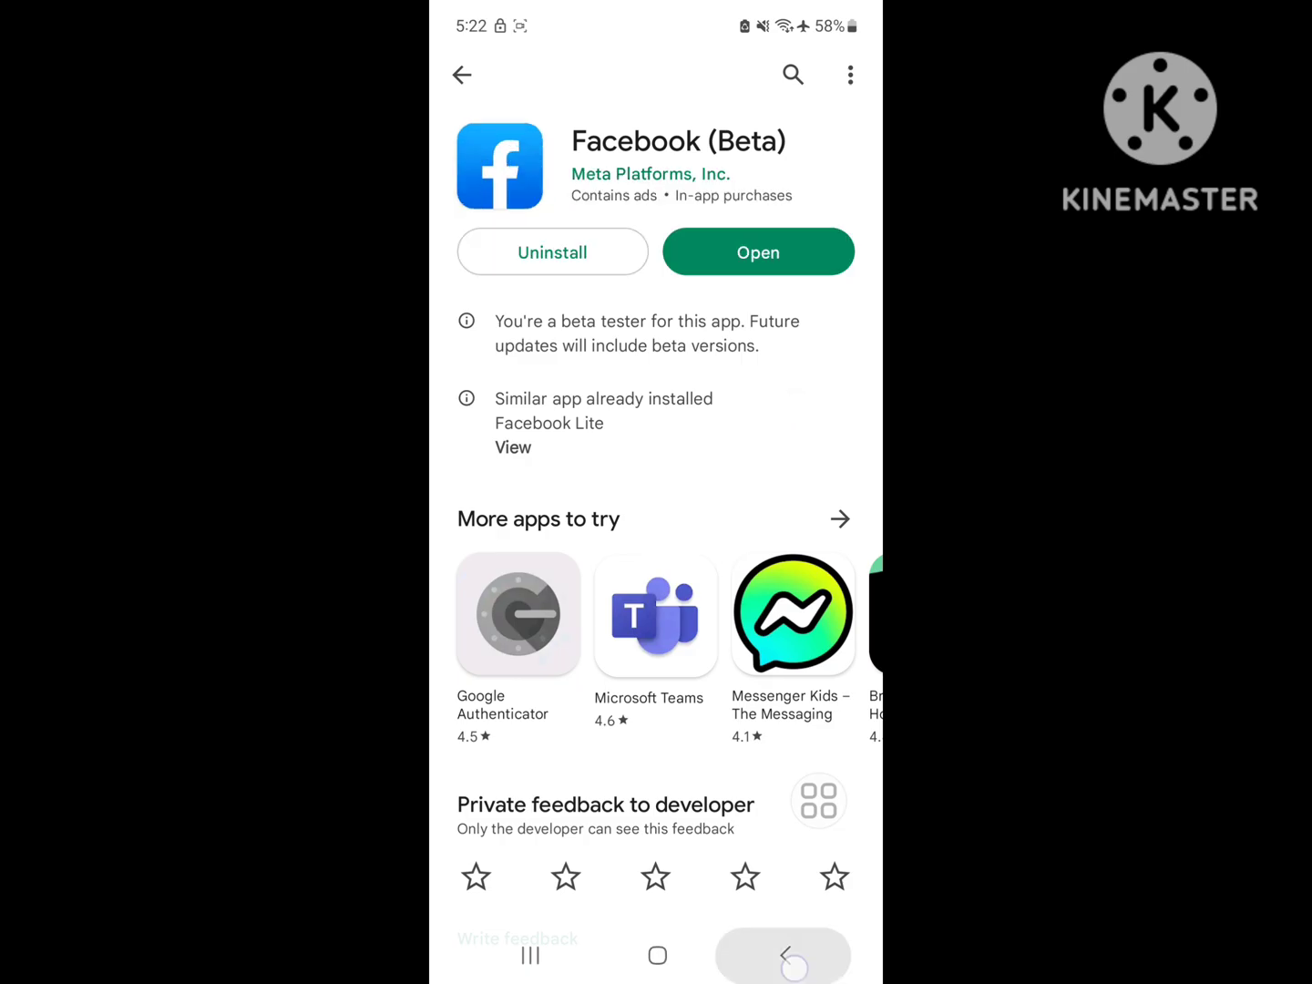
Reach Facebook's app info in Settings via the installed apps search.
click(785, 956)
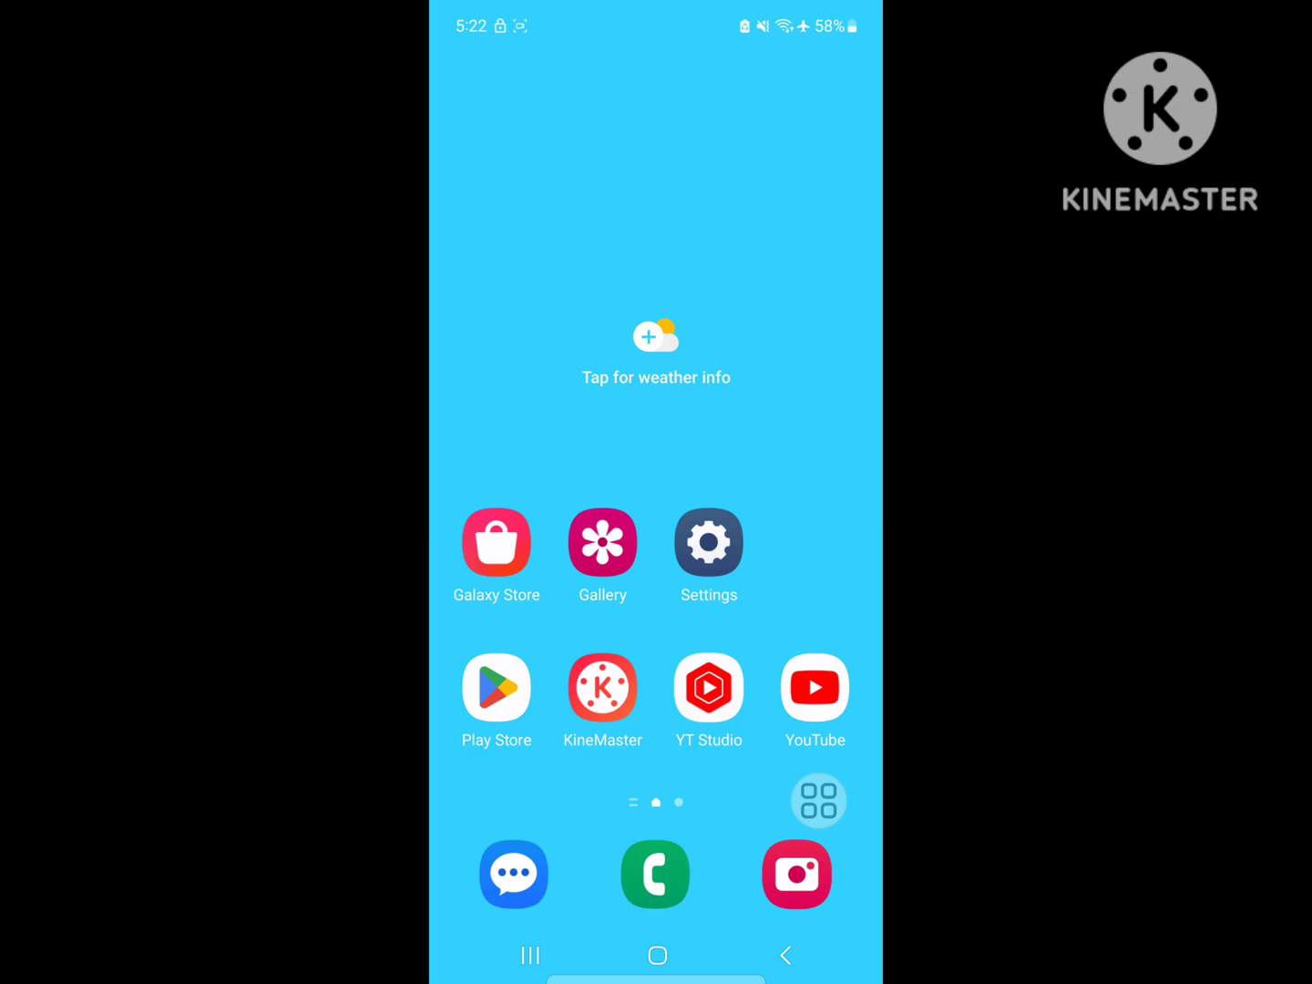
click(708, 542)
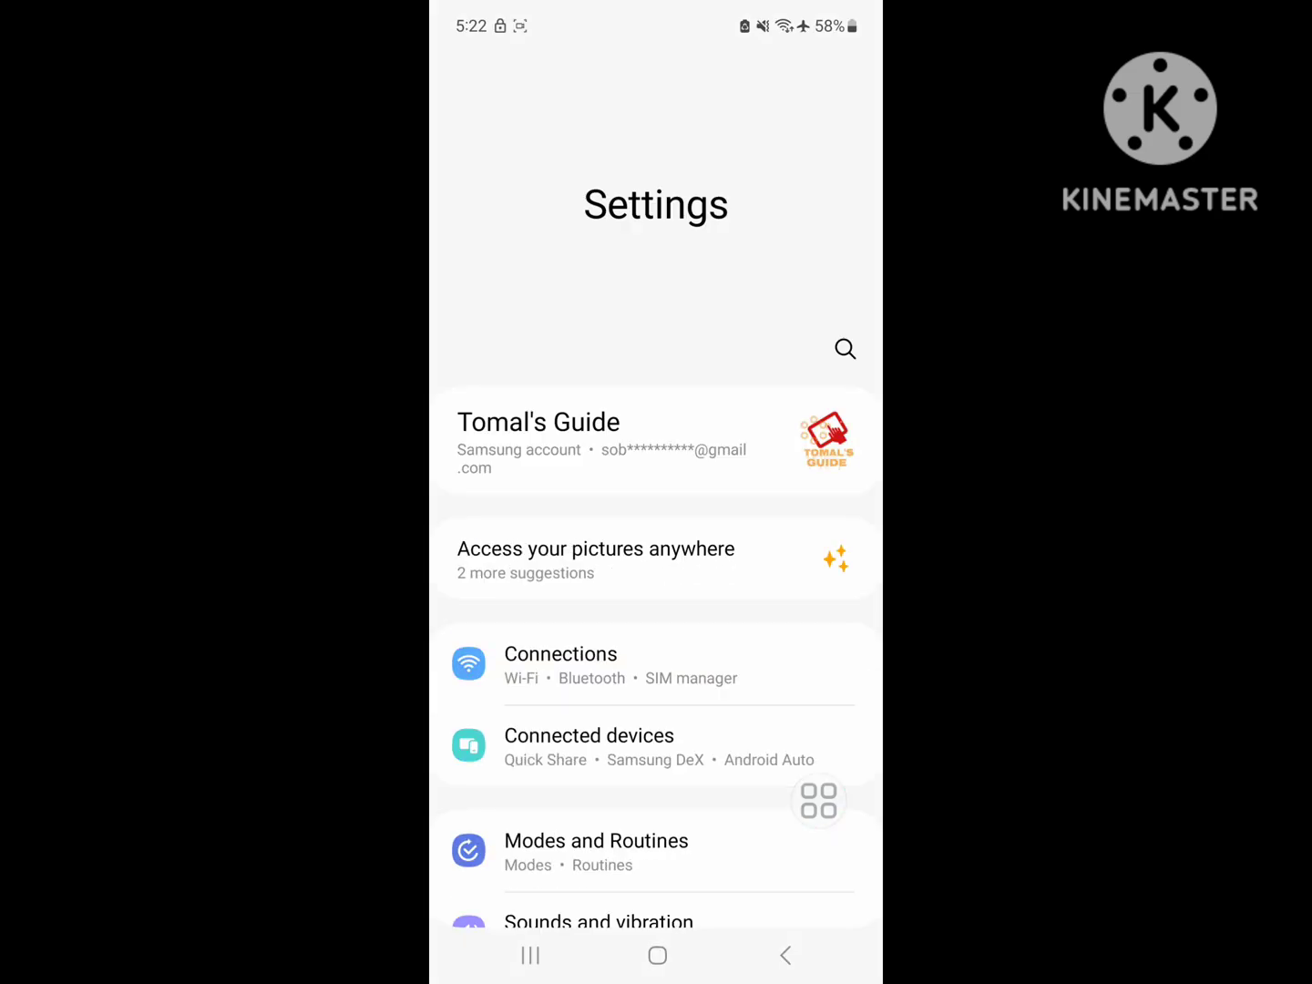
scroll(656, 513, down, 4)
scroll(663, 548, down, 3)
scroll(663, 548, down, 3)
scroll(662, 513, down, 3)
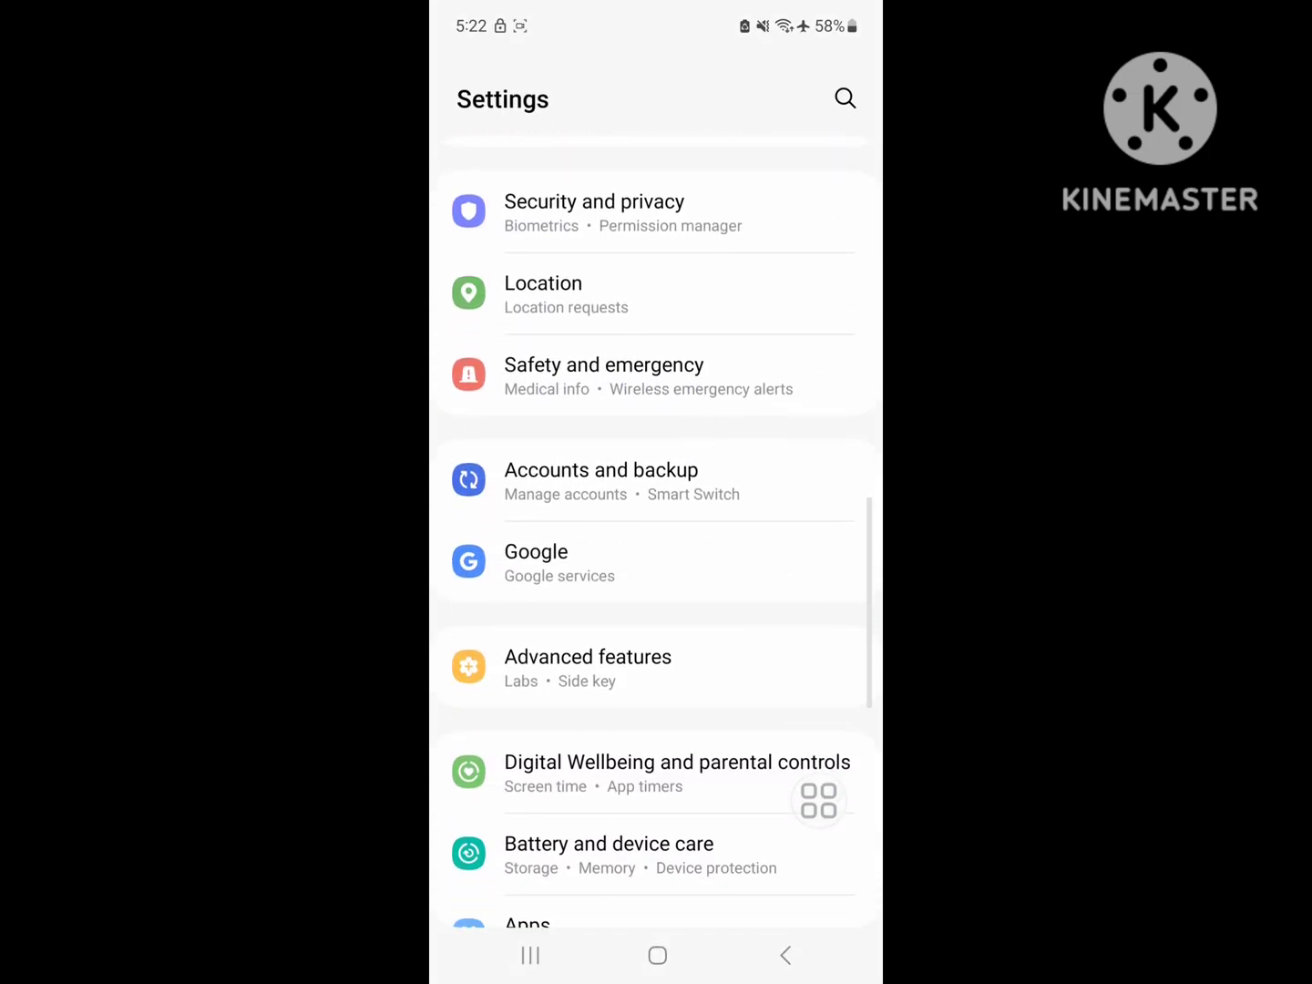
scroll(663, 505, down, 3)
click(575, 687)
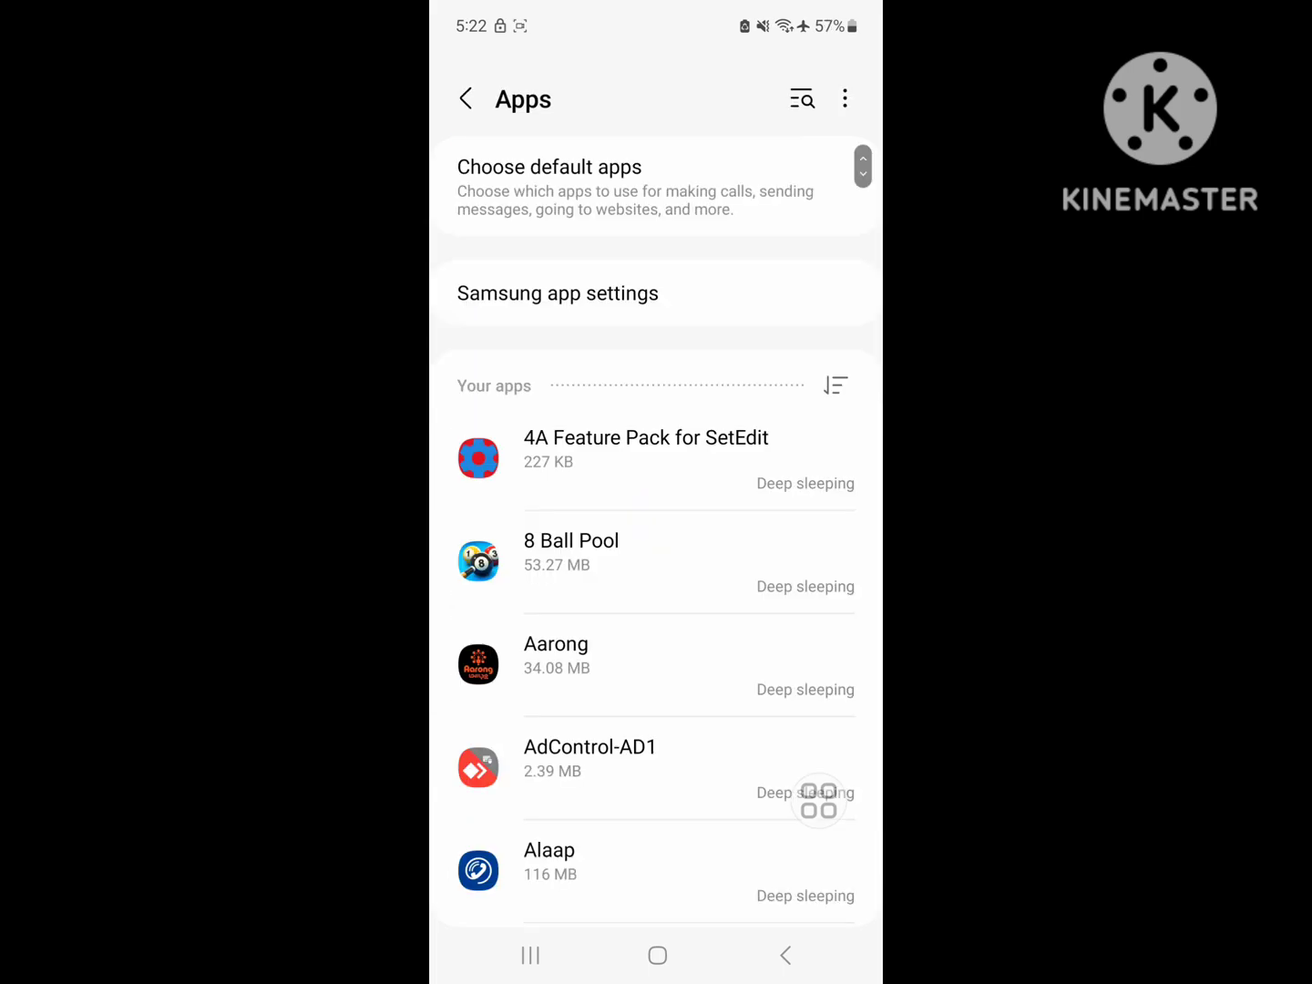
click(802, 98)
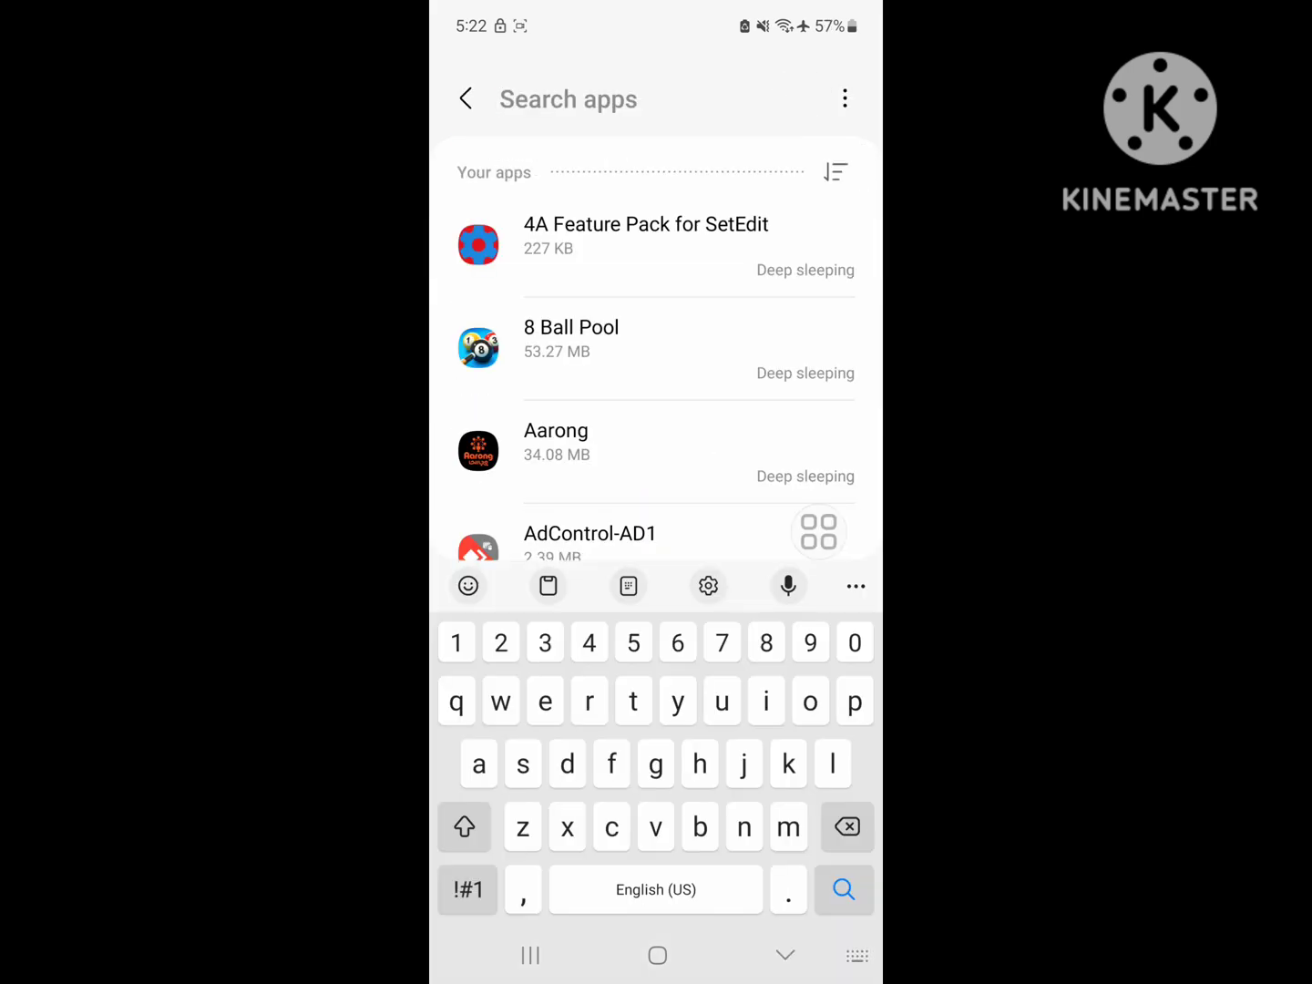
text(fa)
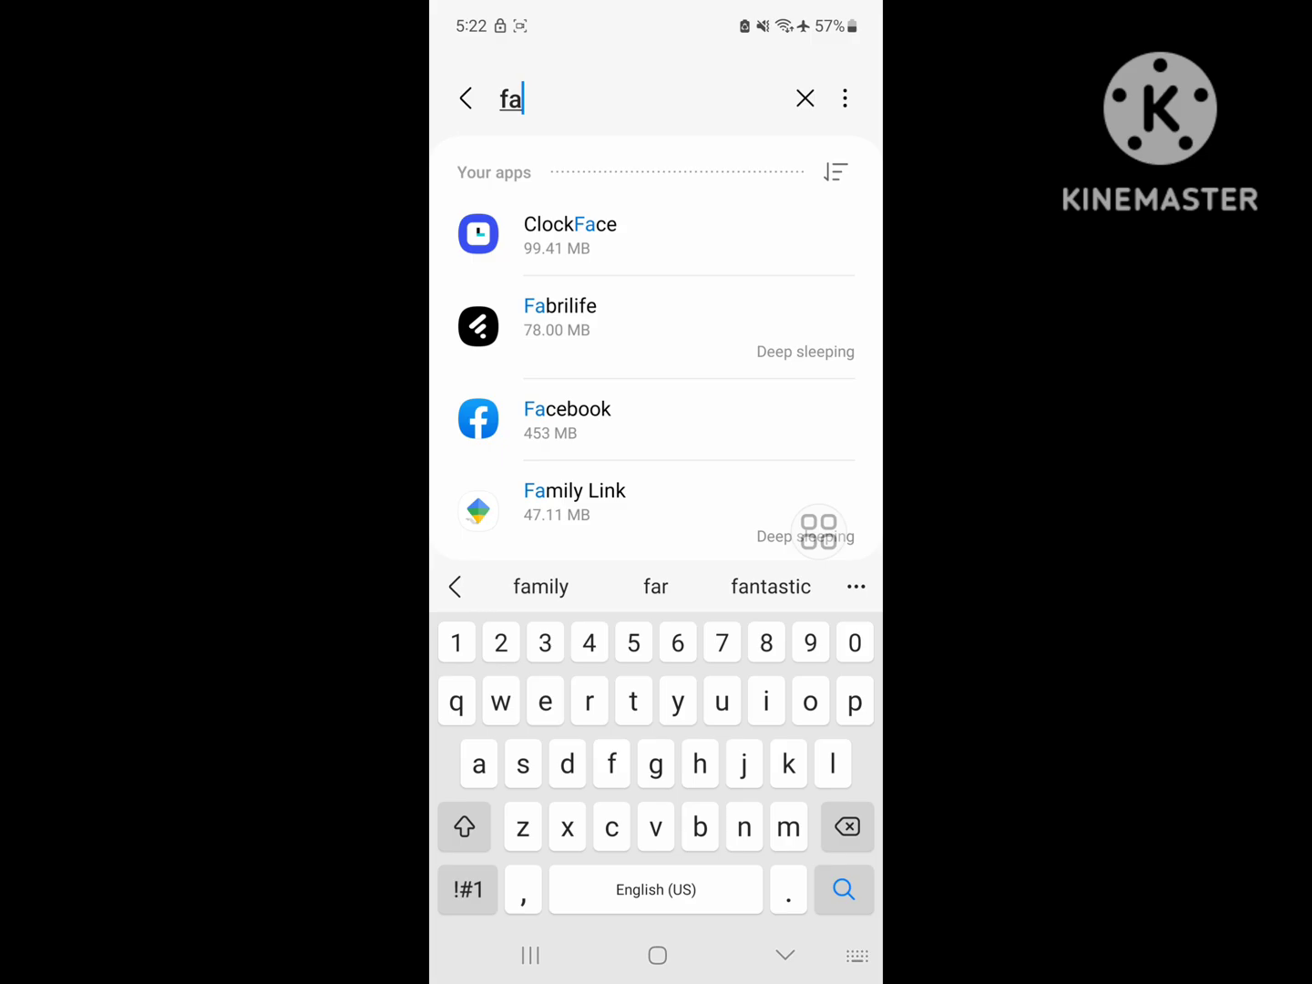
click(567, 418)
scroll(668, 536, down, 2)
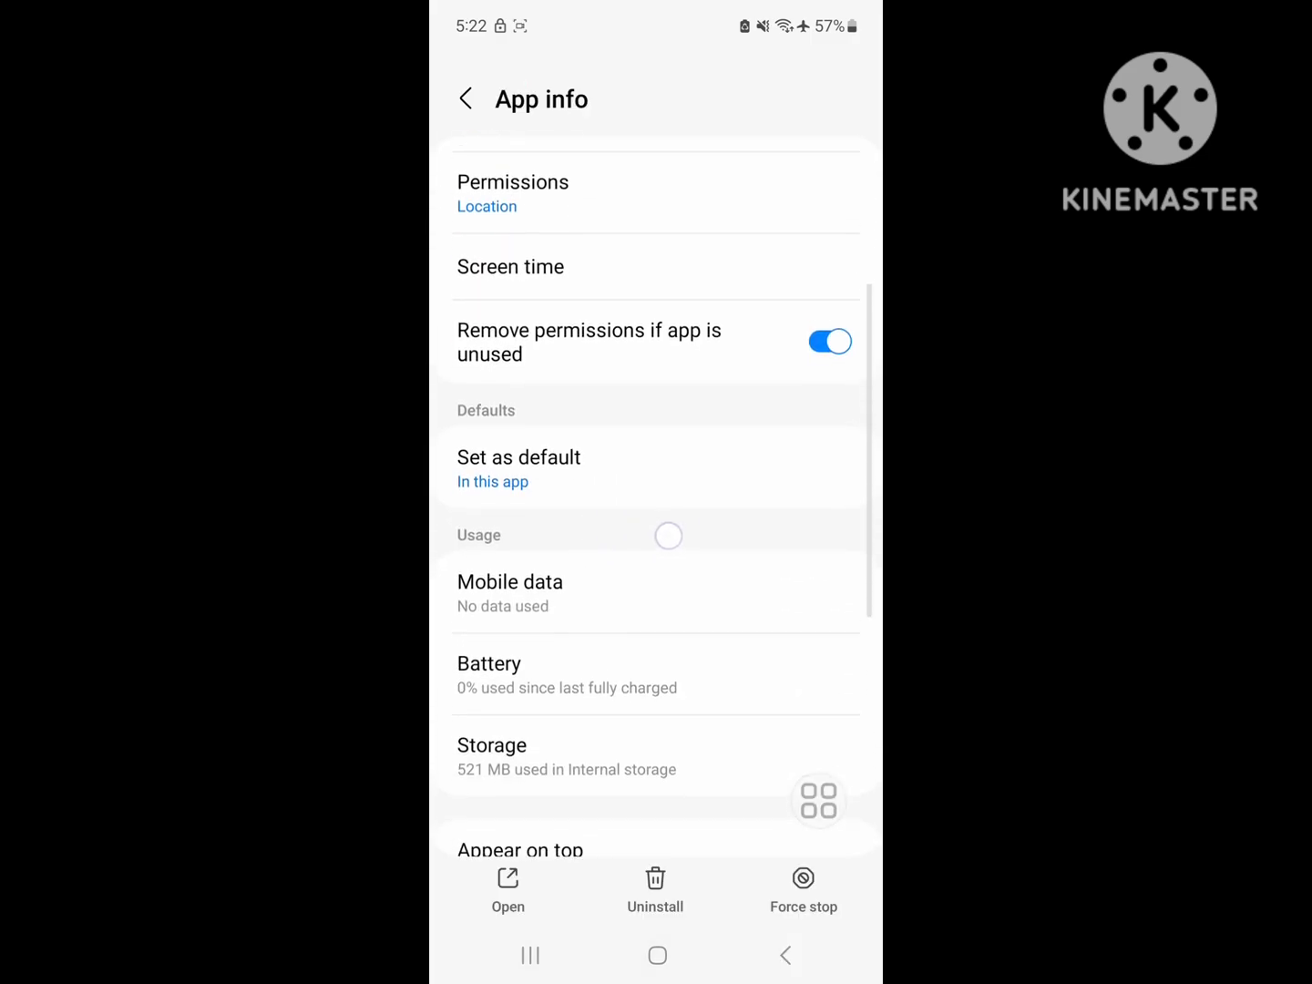
Clear Facebook's stored app data from its Storage page and confirm the deletion.
click(572, 752)
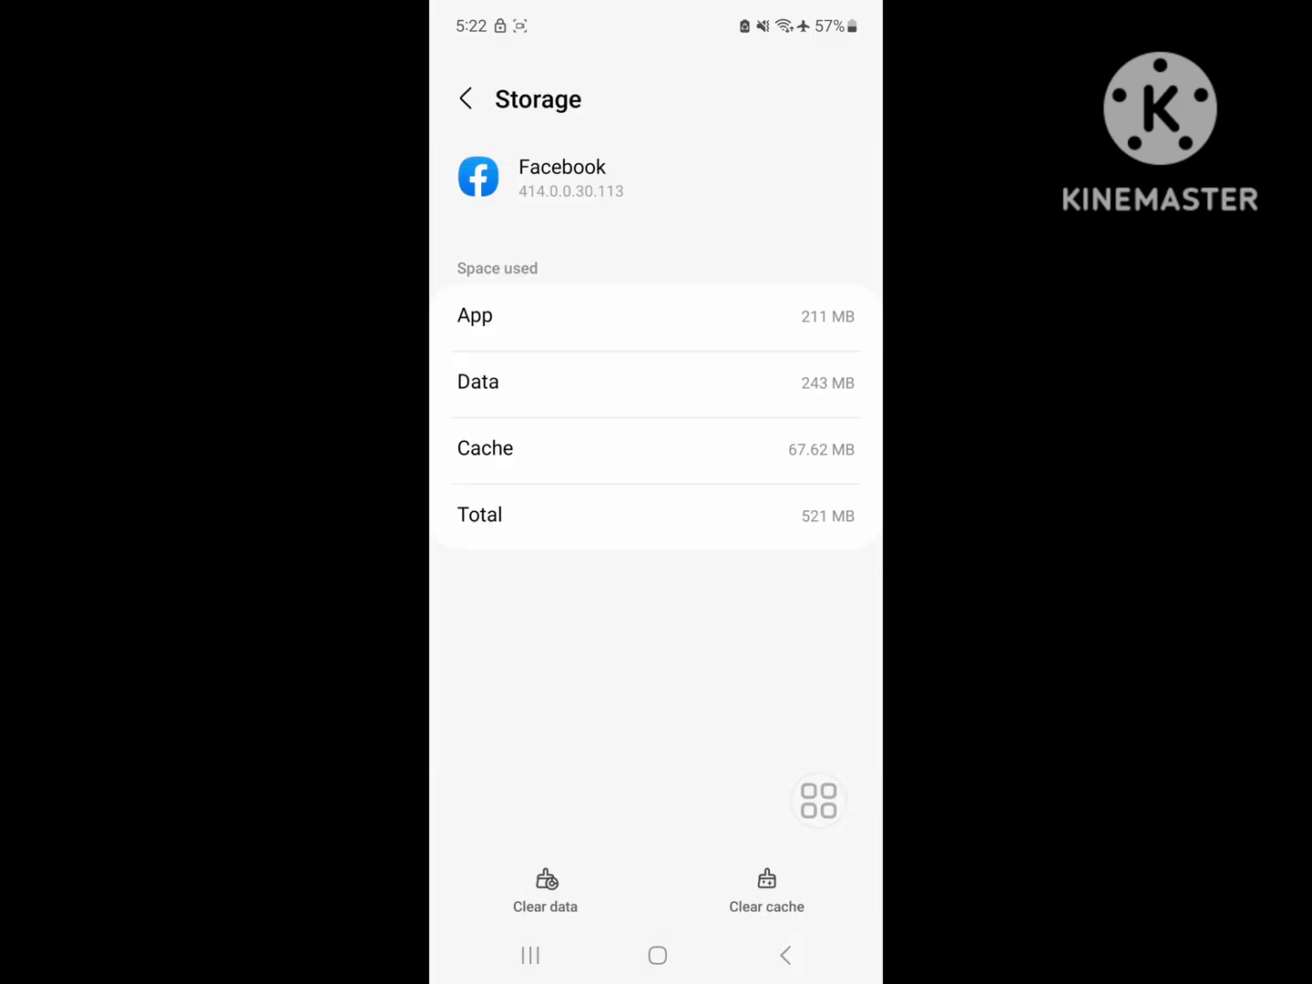
click(545, 892)
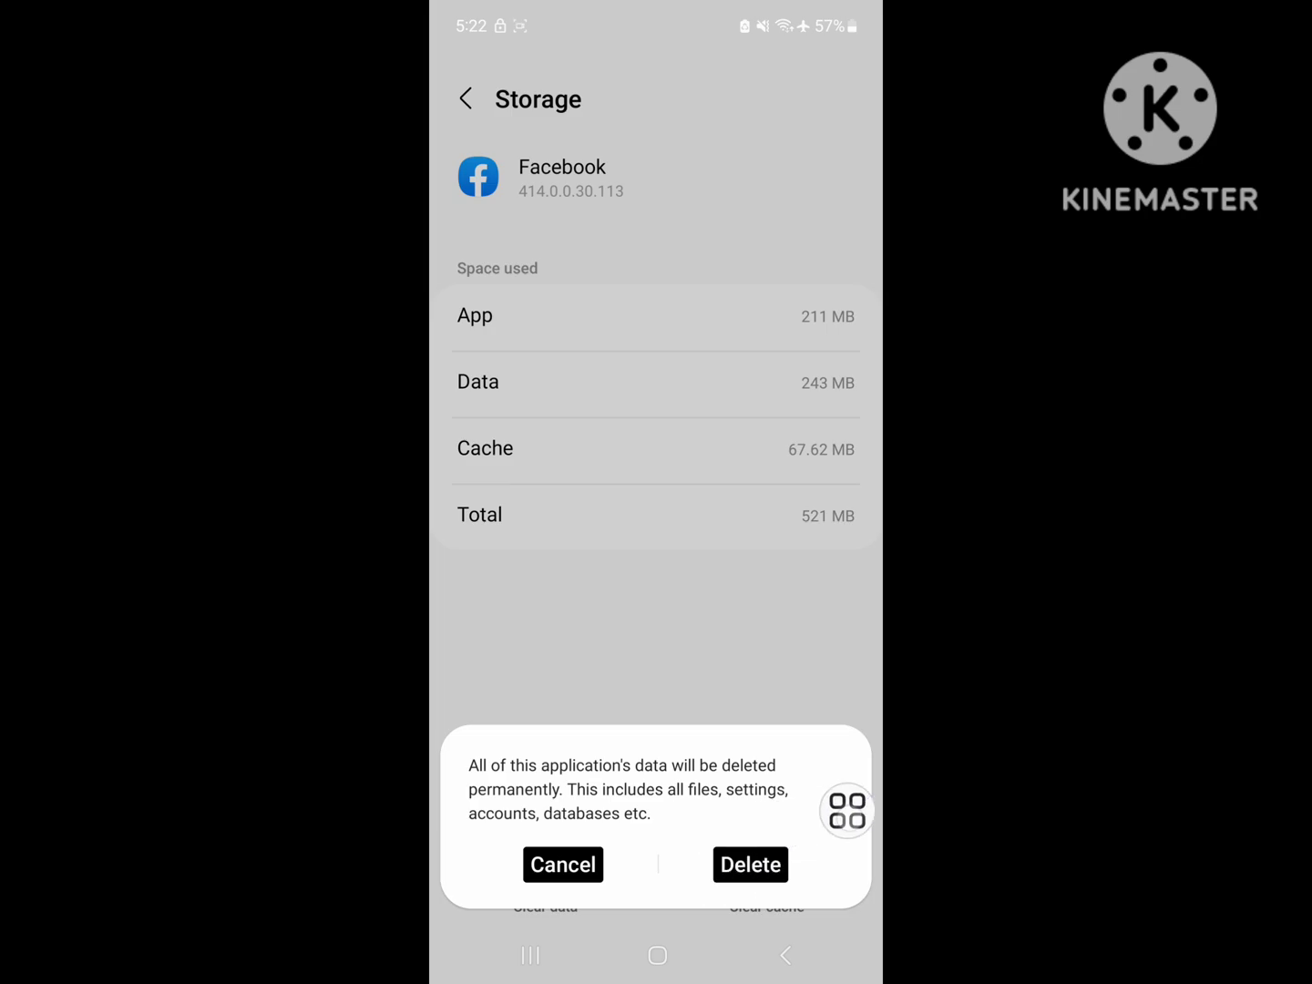
click(751, 864)
click(785, 956)
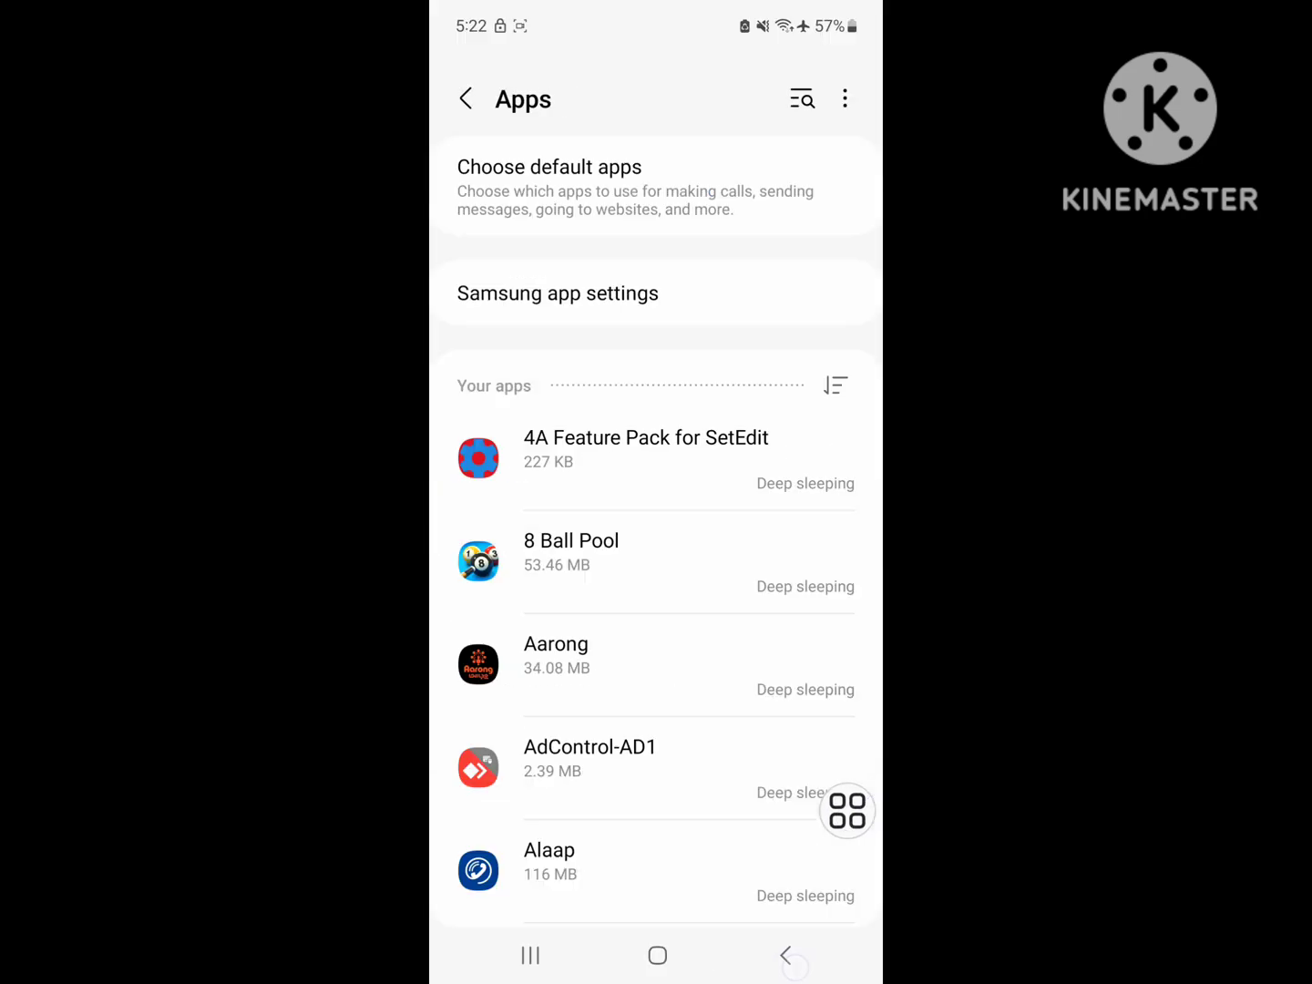
Locate Facebook in the app drawer by paging through and searching the app list.
click(786, 955)
drag(657, 820, 656, 410)
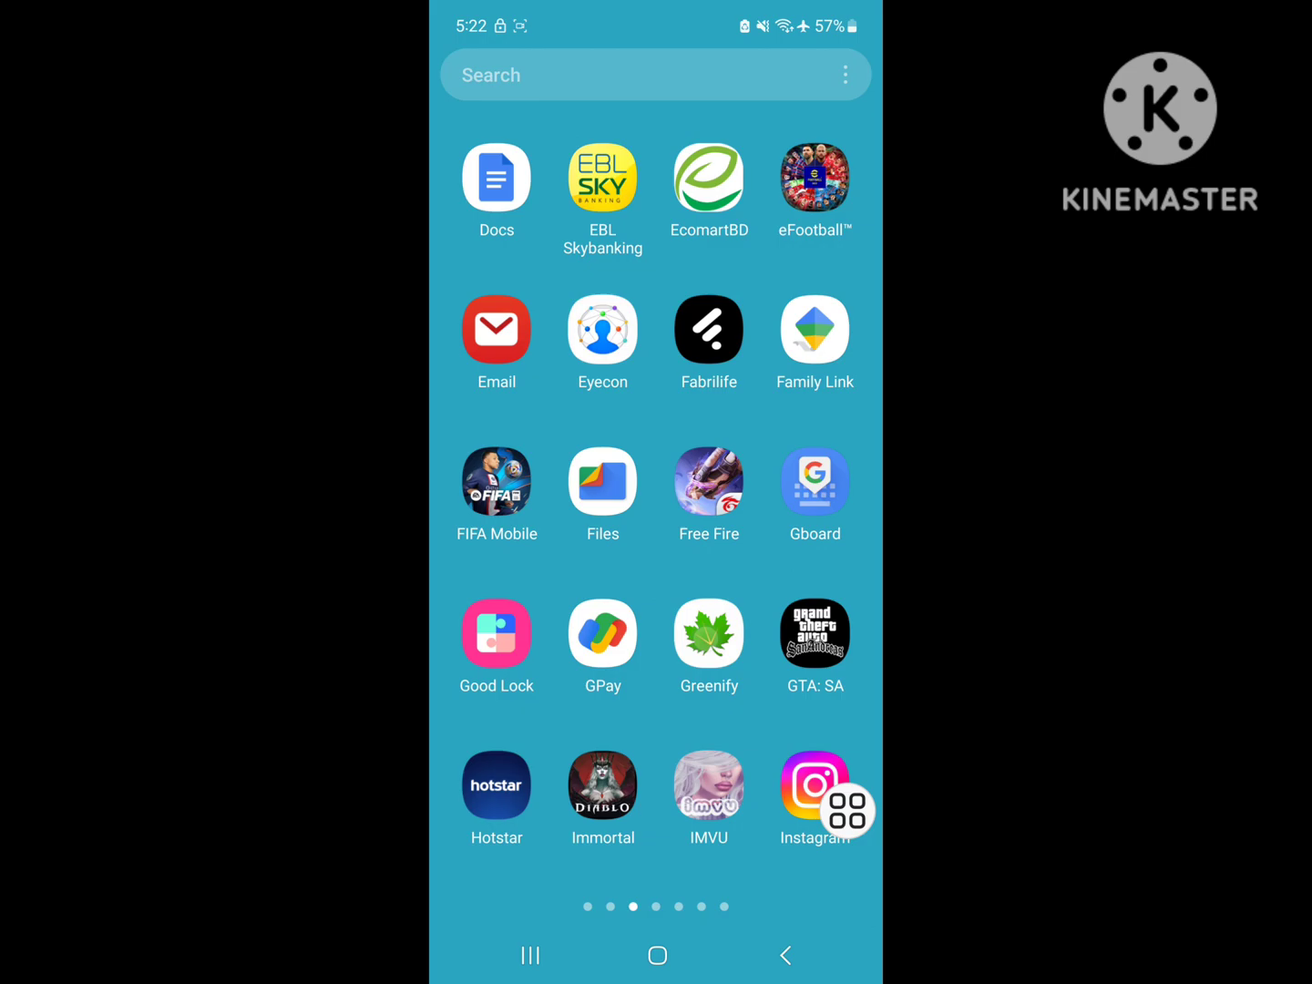
drag(799, 513, 512, 513)
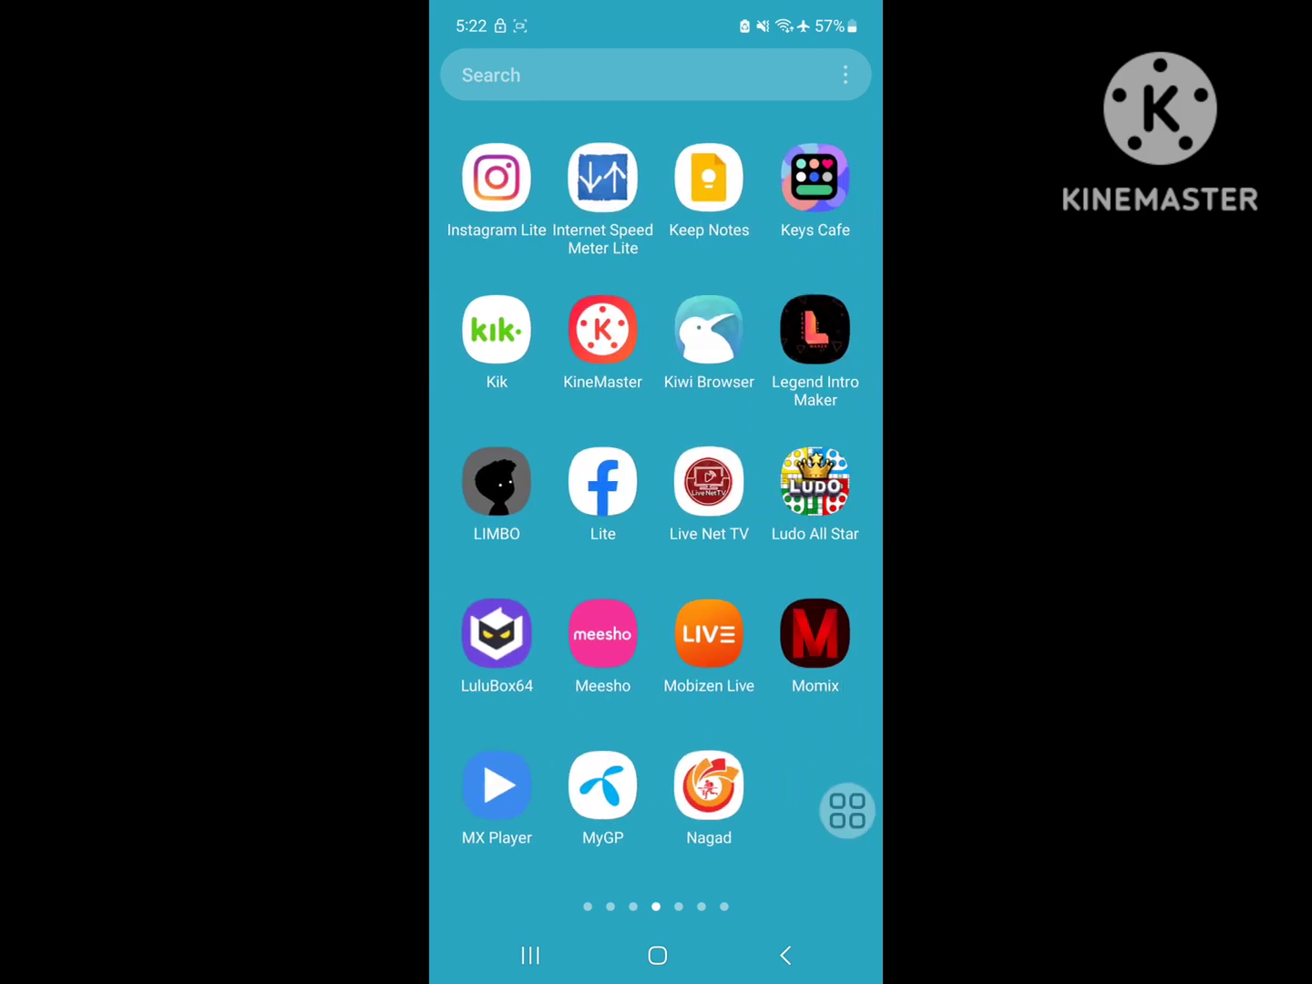
drag(799, 514, 513, 512)
drag(799, 687, 512, 687)
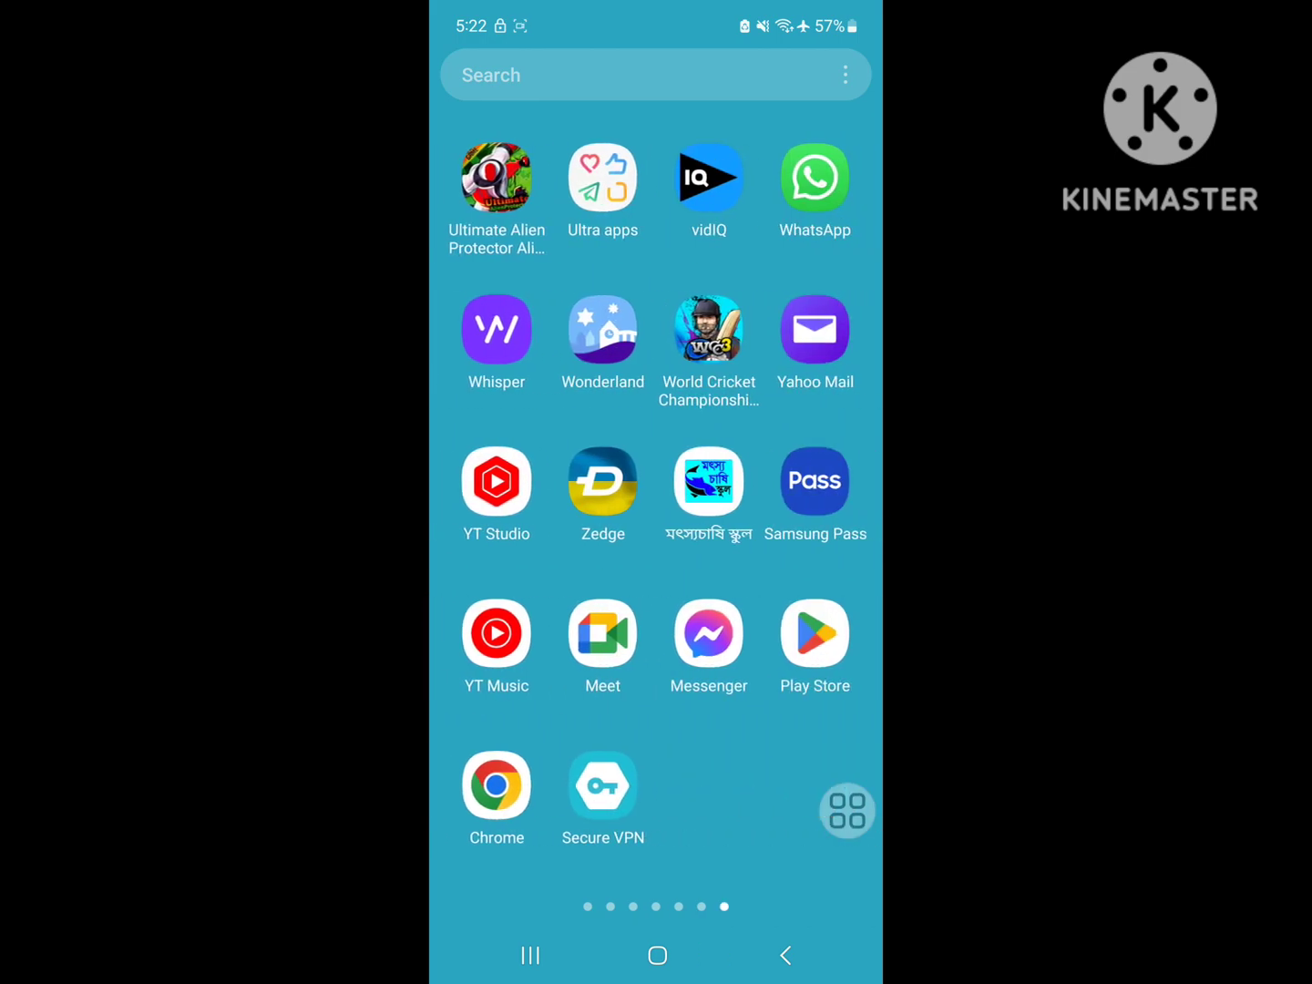
click(624, 74)
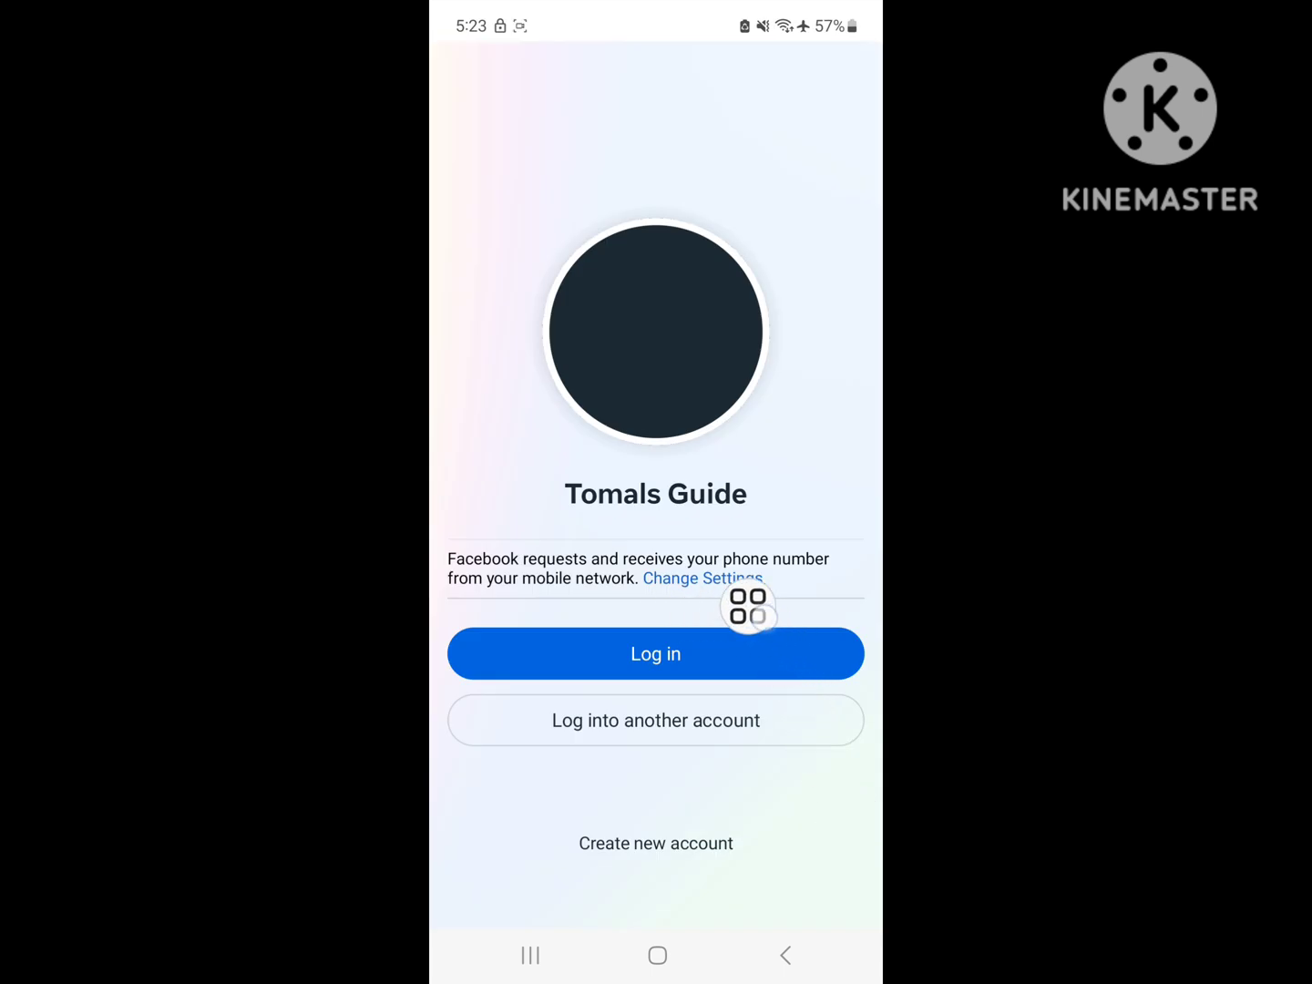
Log into the saved Facebook account and agree to save the login info.
click(710, 655)
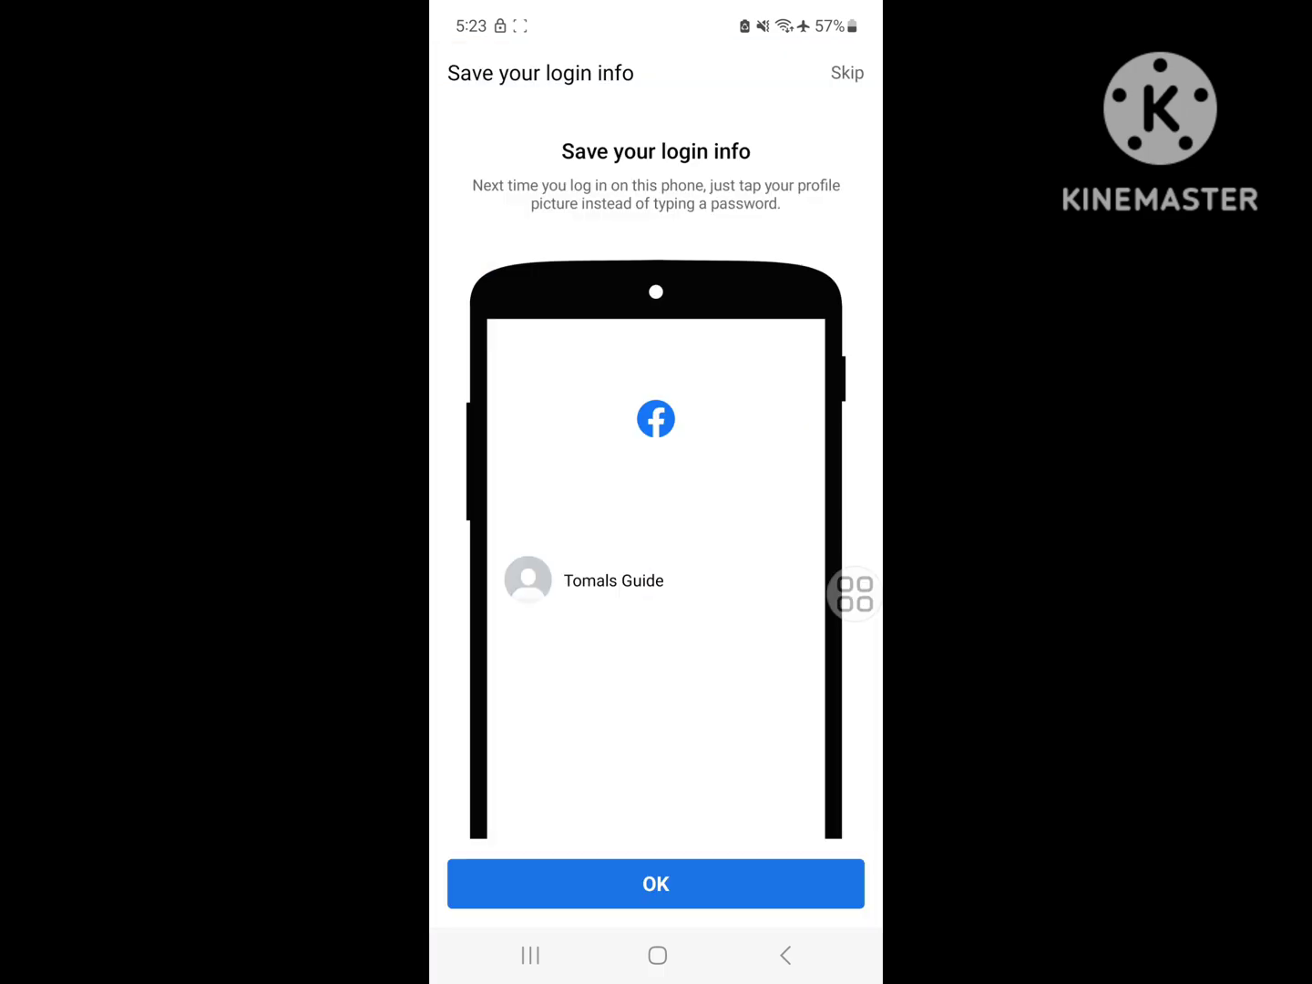
click(748, 868)
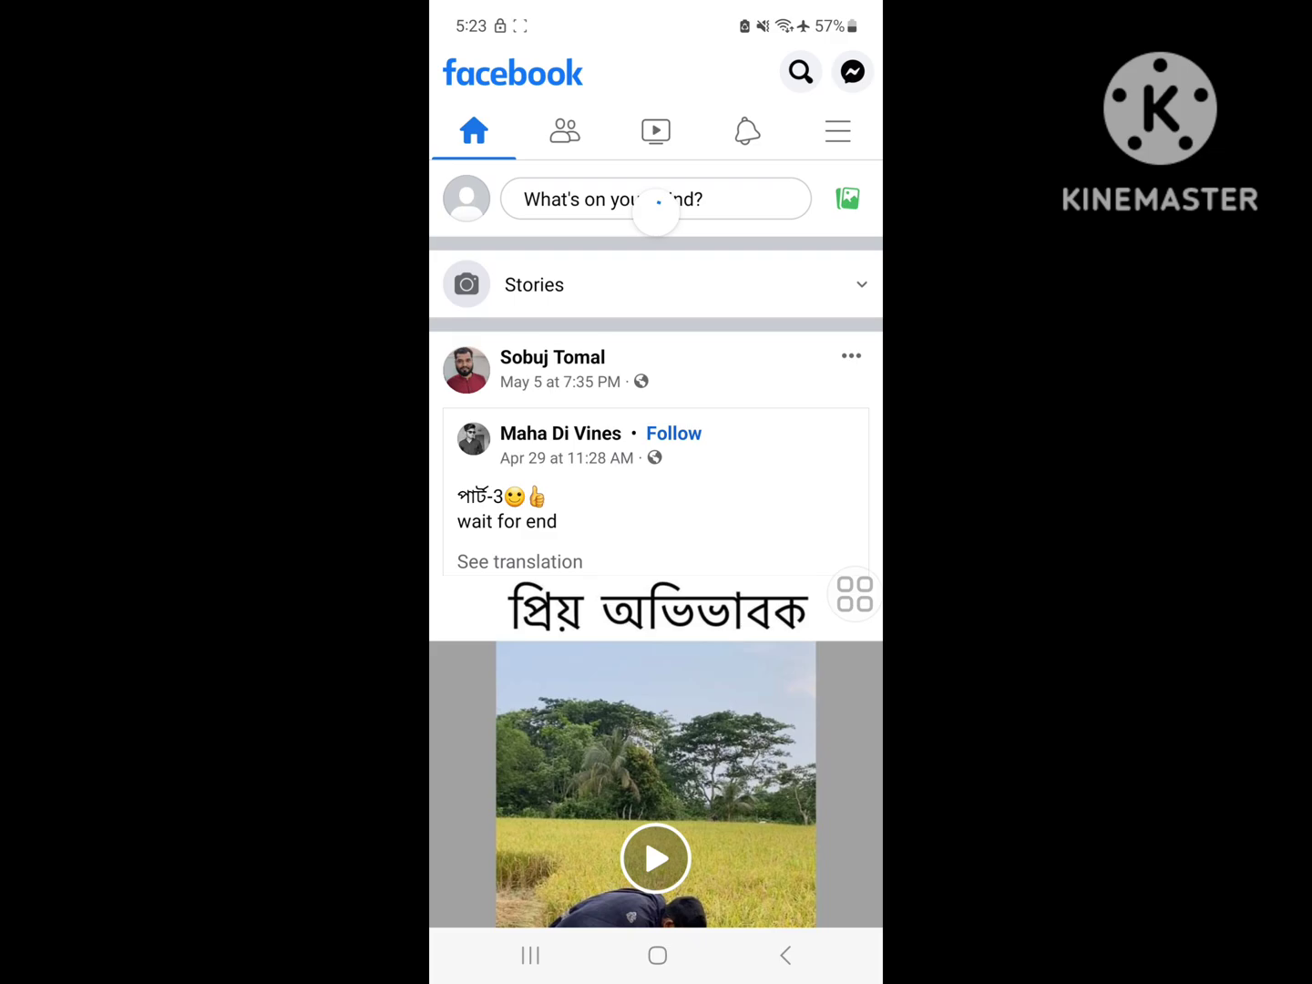
Search the Play Store for facebook and bring up the Facebook (Beta) details page.
click(657, 956)
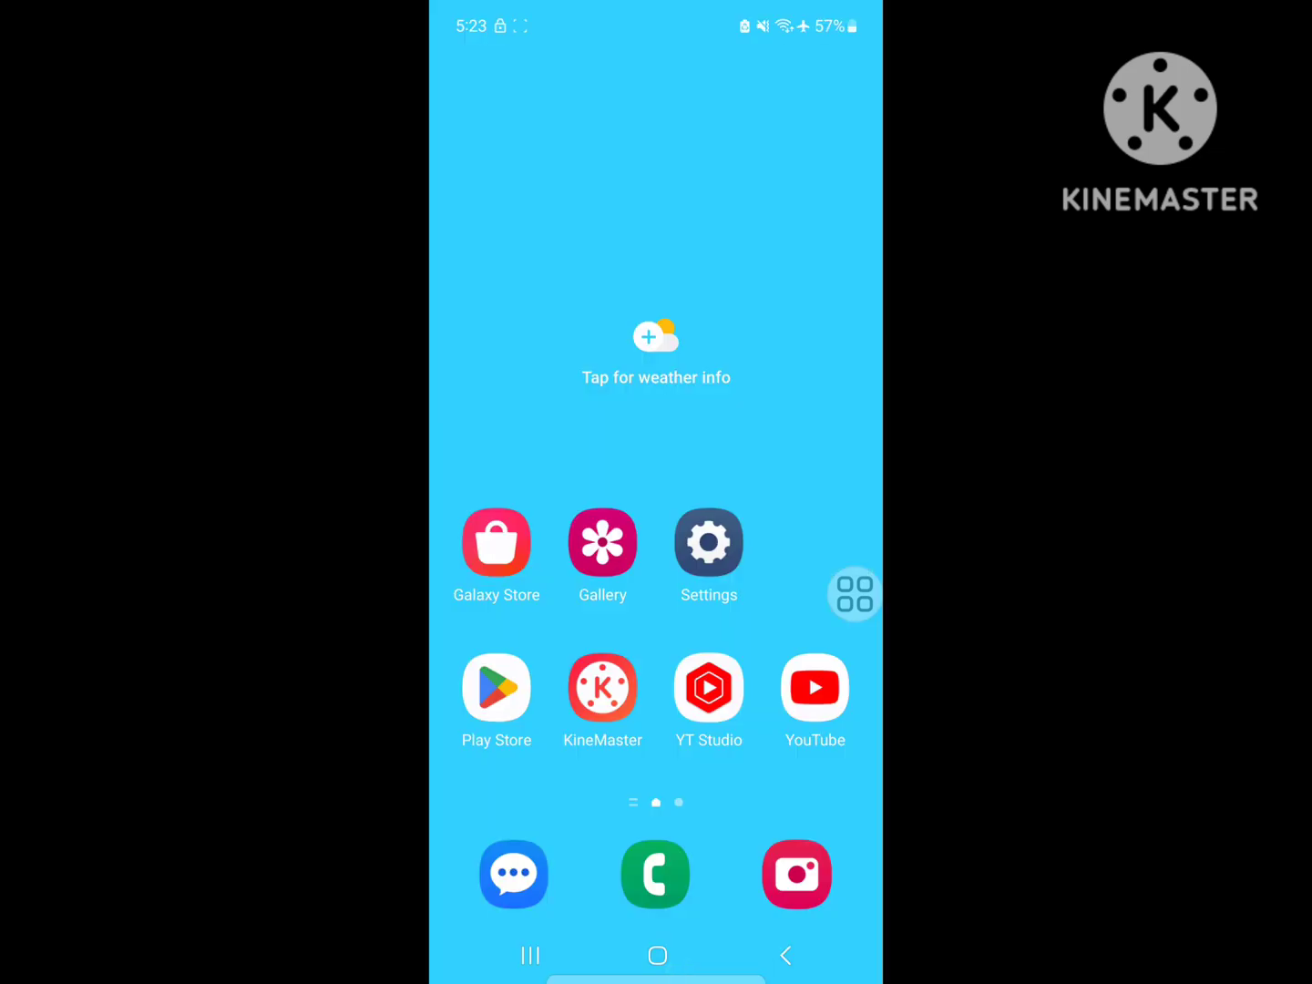
click(496, 687)
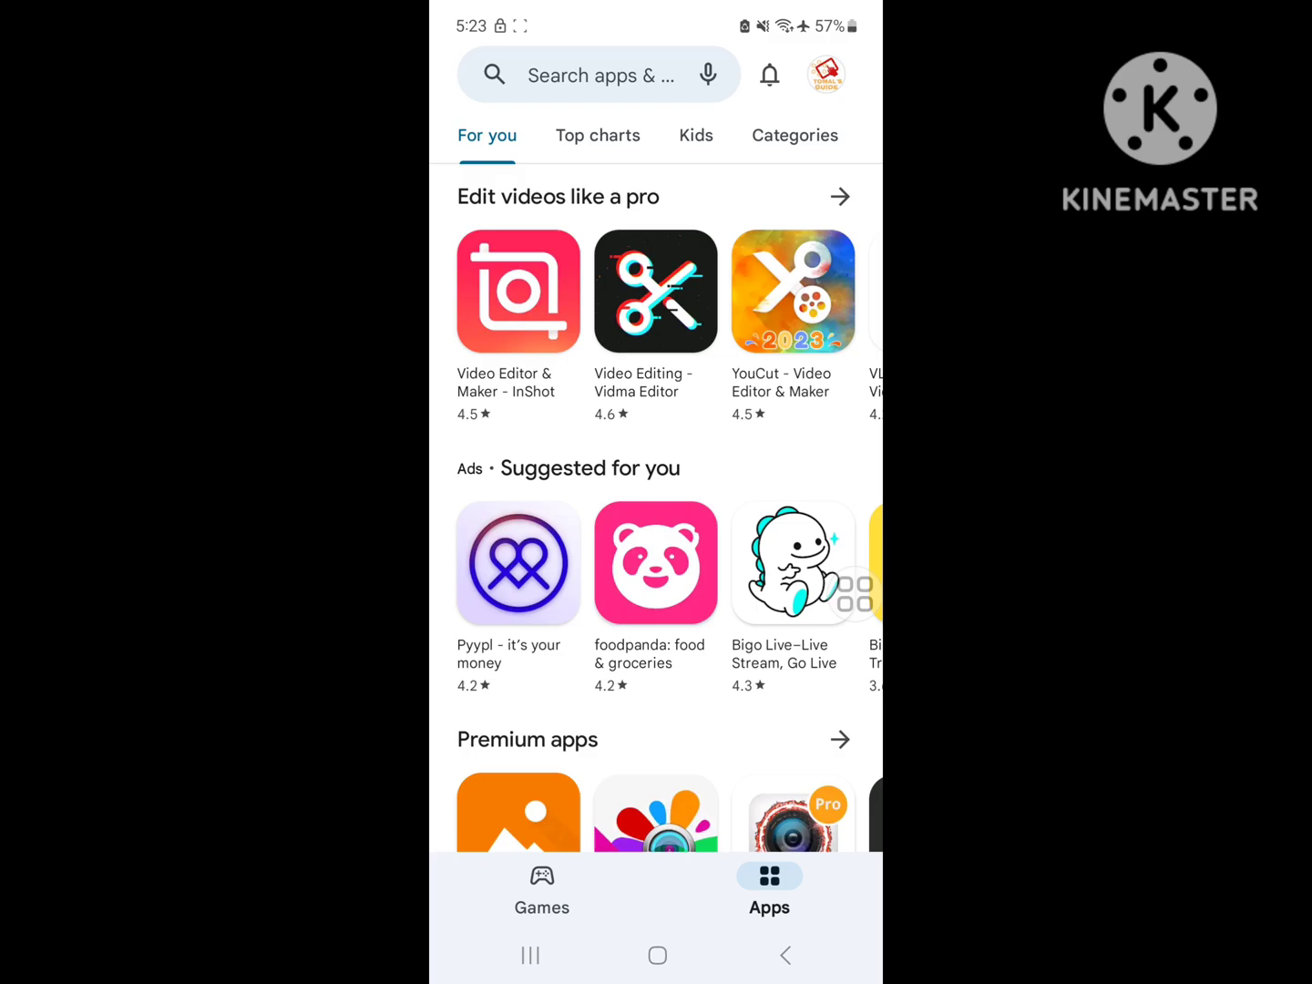
click(599, 74)
click(554, 144)
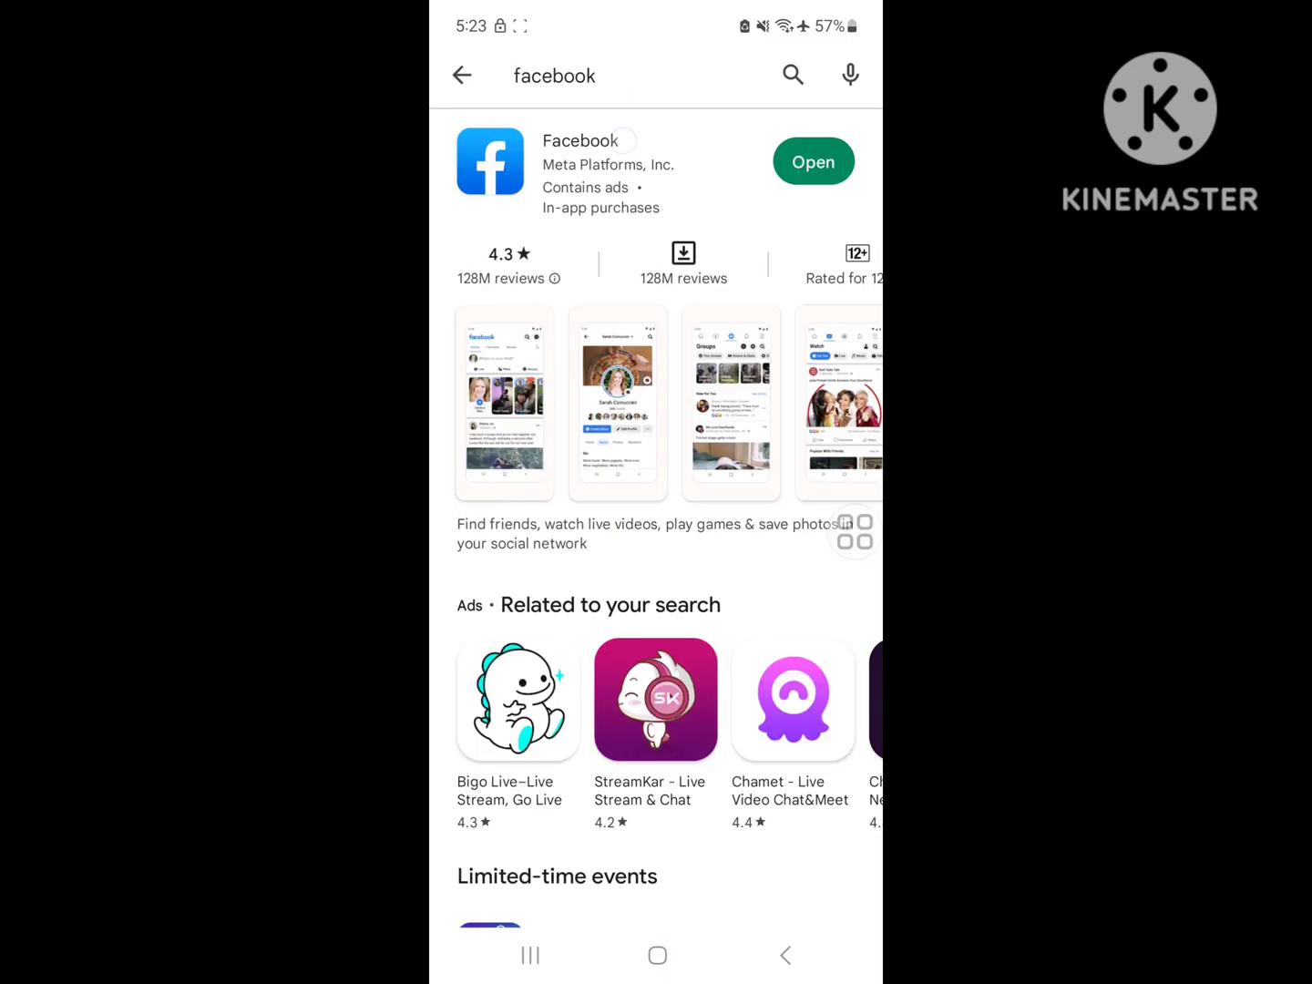
click(647, 165)
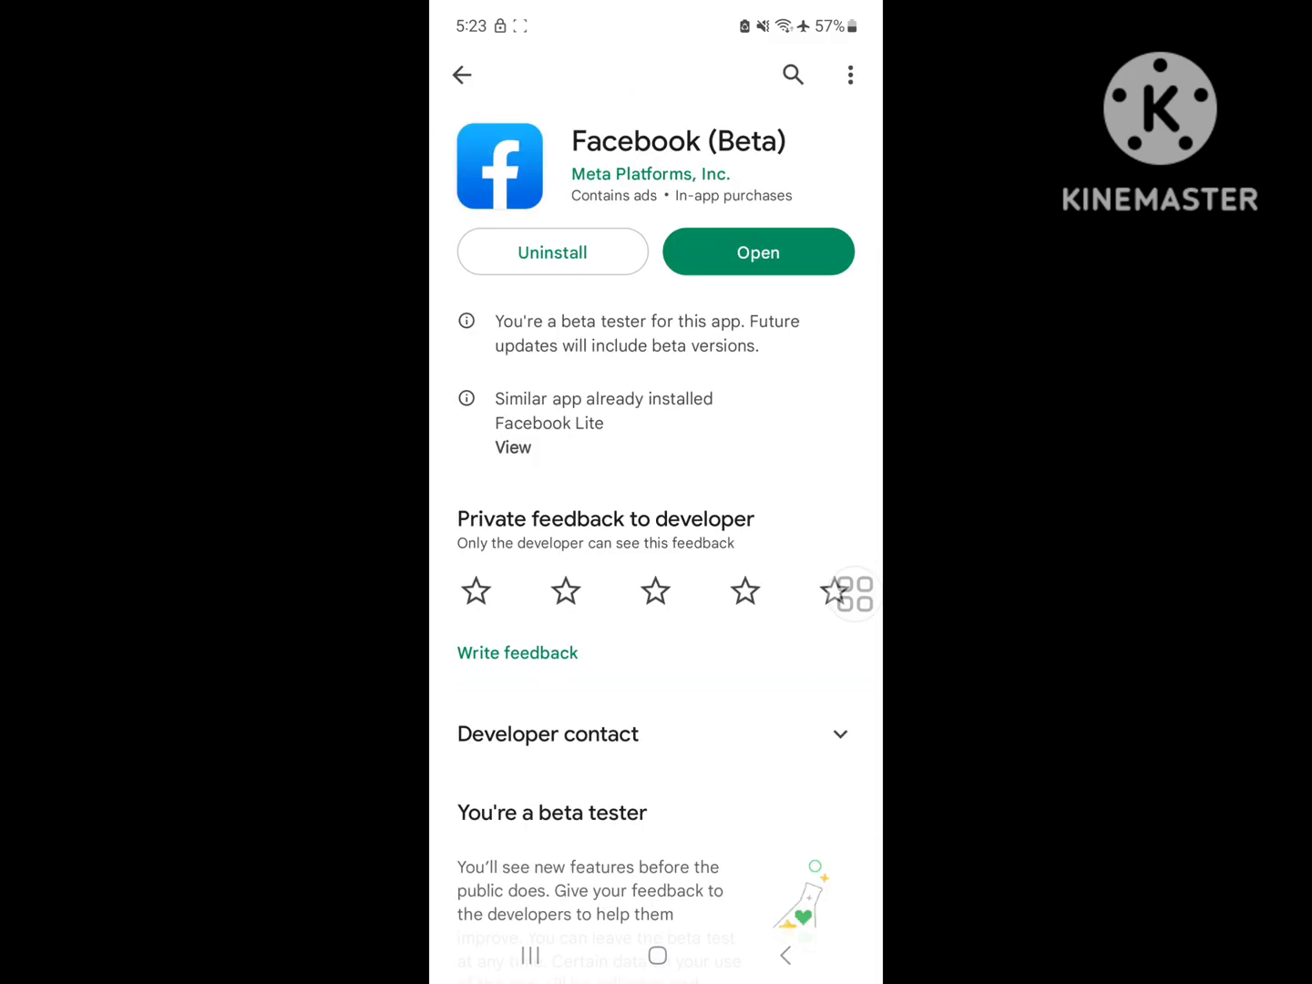
Uninstall Facebook (Beta) and confirm its removal.
click(554, 253)
click(791, 512)
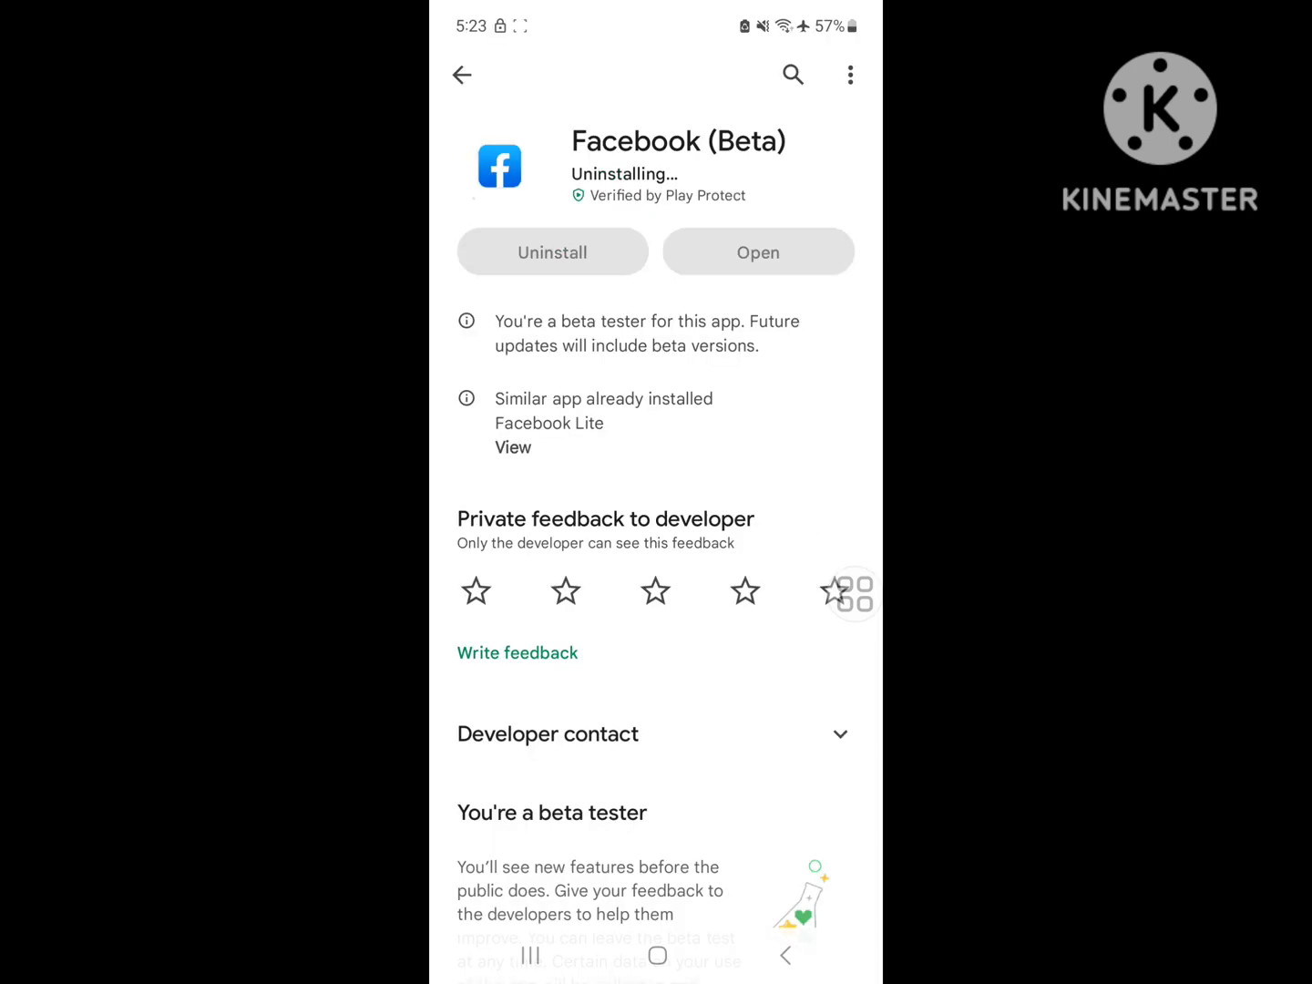
Back out to the home screen, search the app drawer for "ch" and launch Chrome.
click(785, 954)
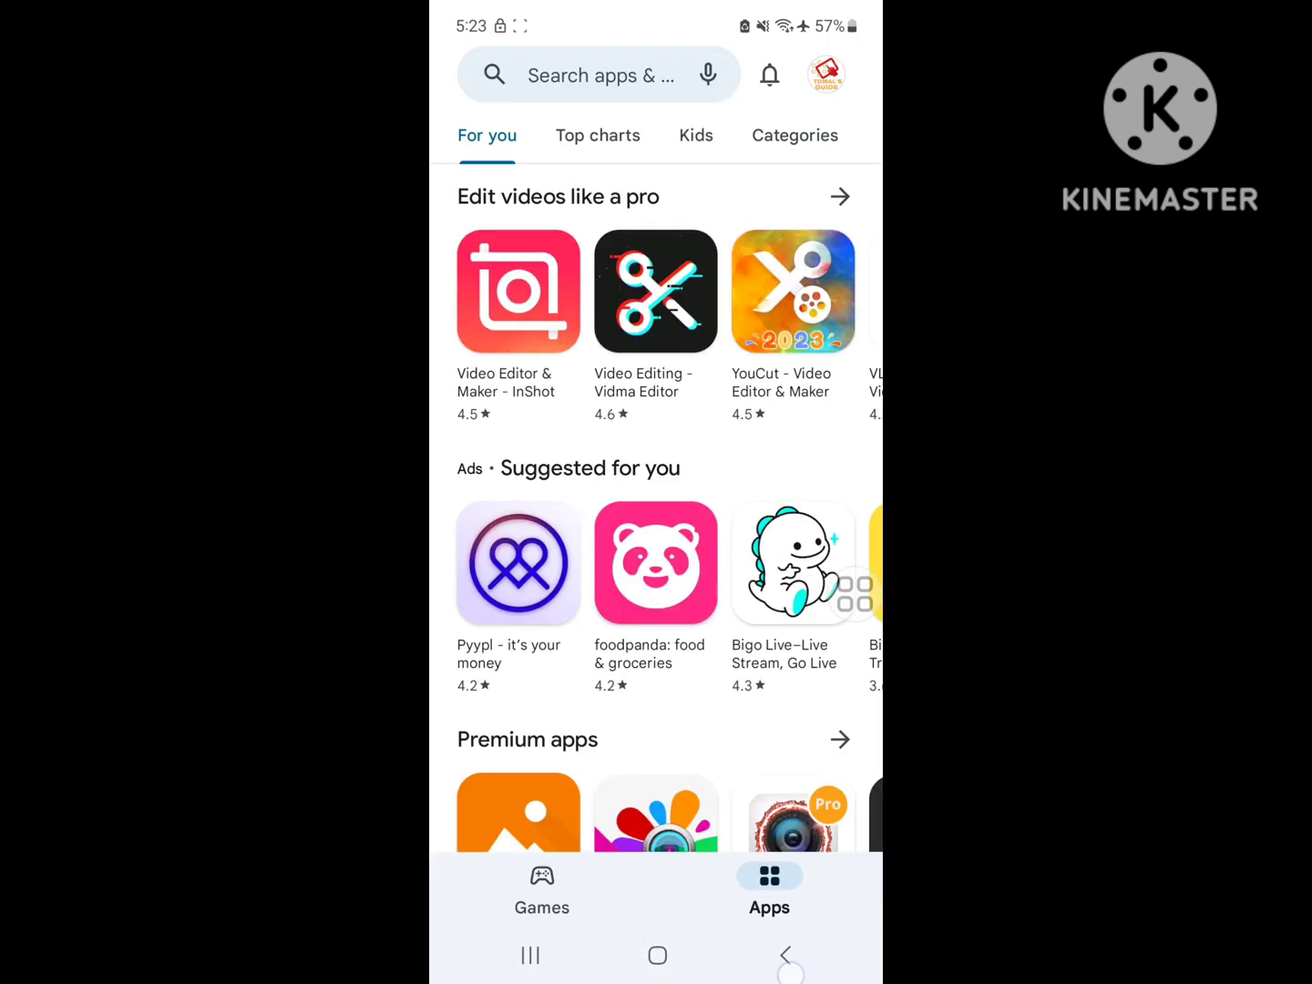
click(785, 954)
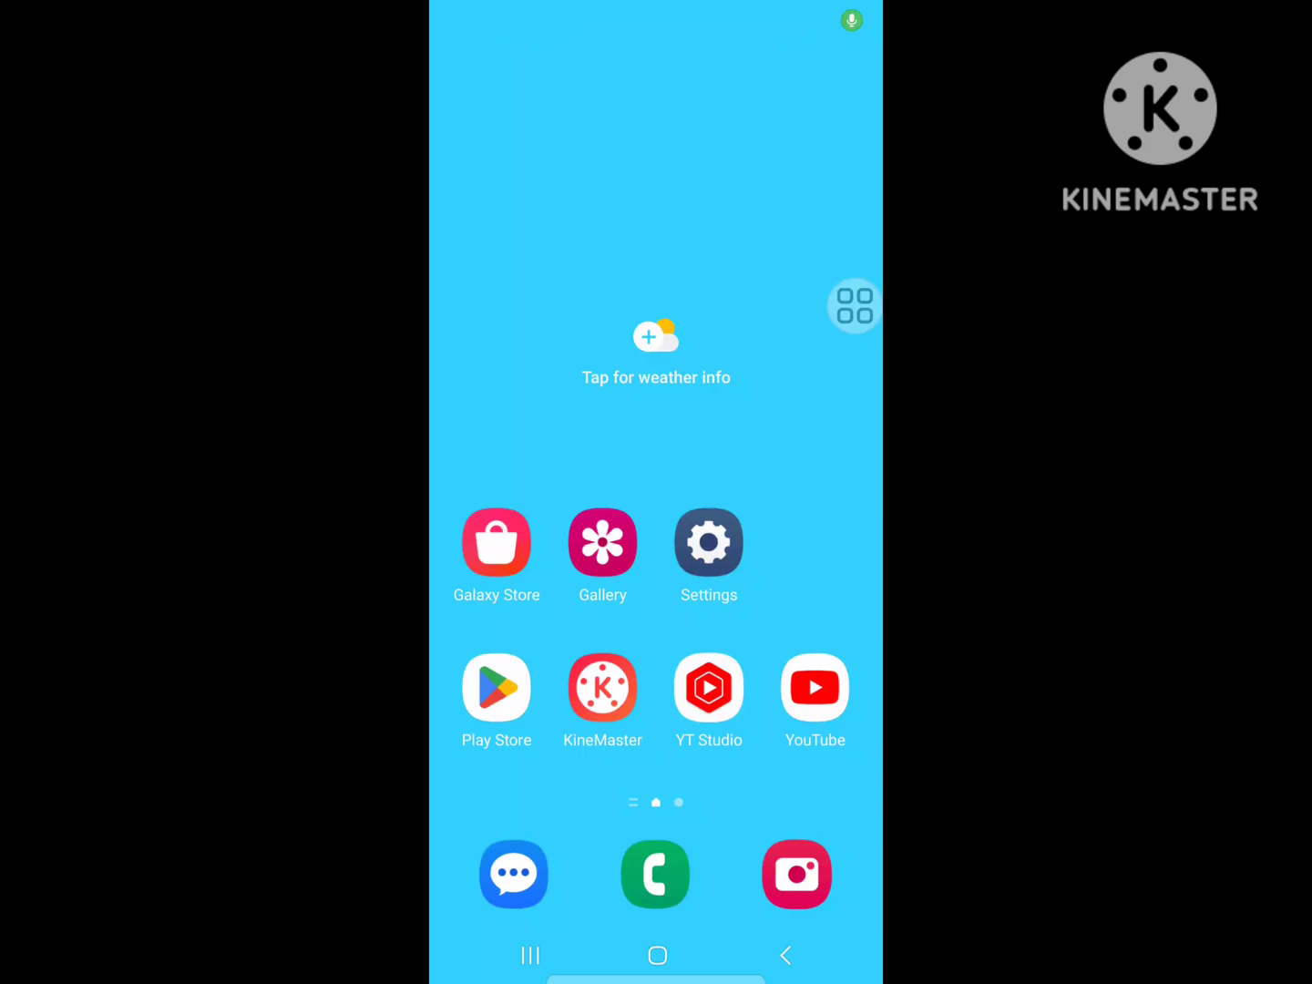
drag(656, 769, 656, 359)
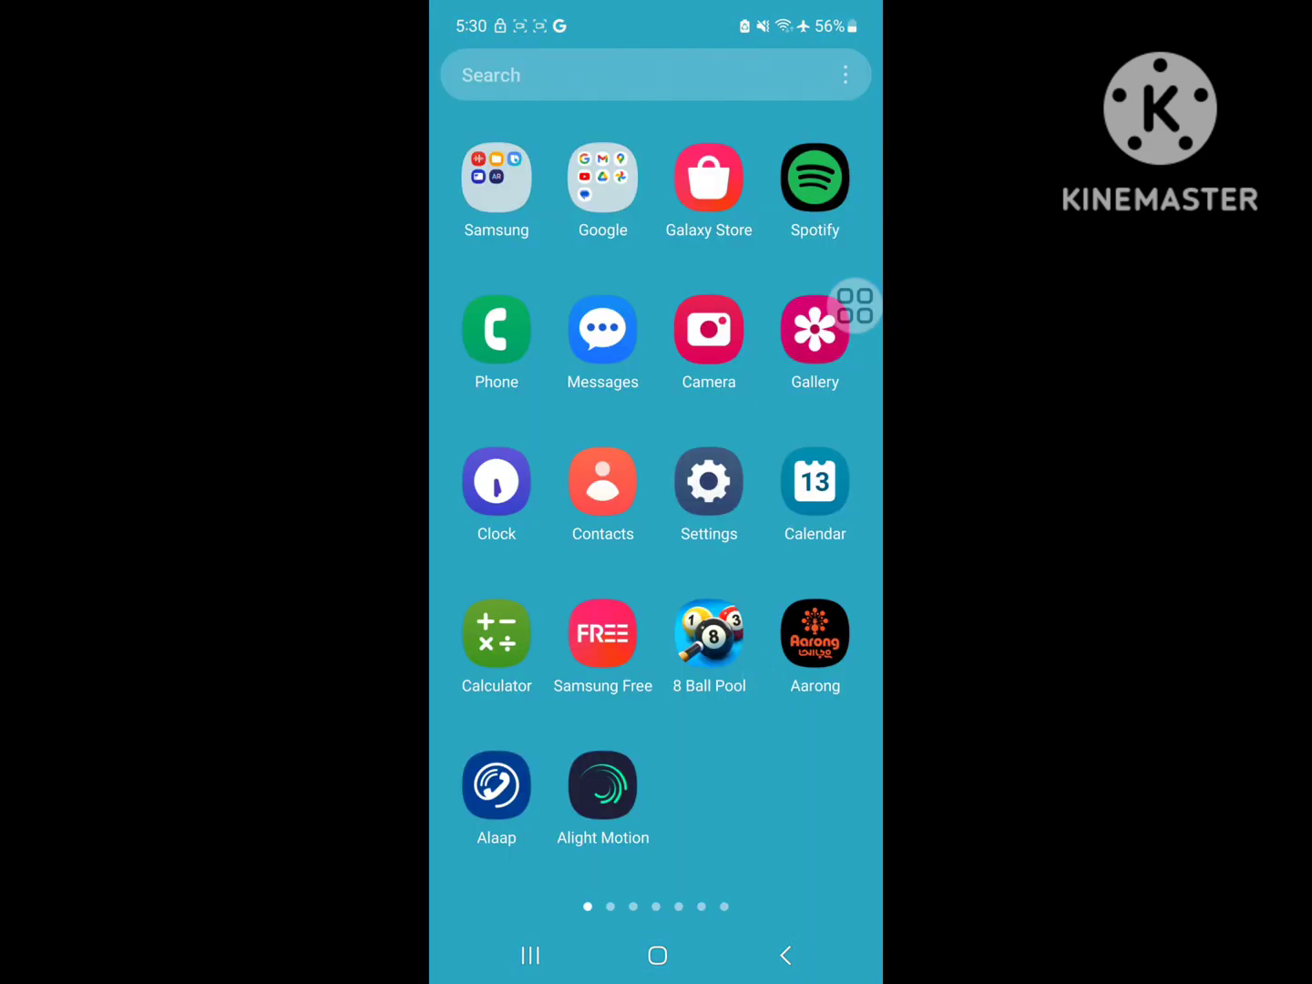
click(574, 77)
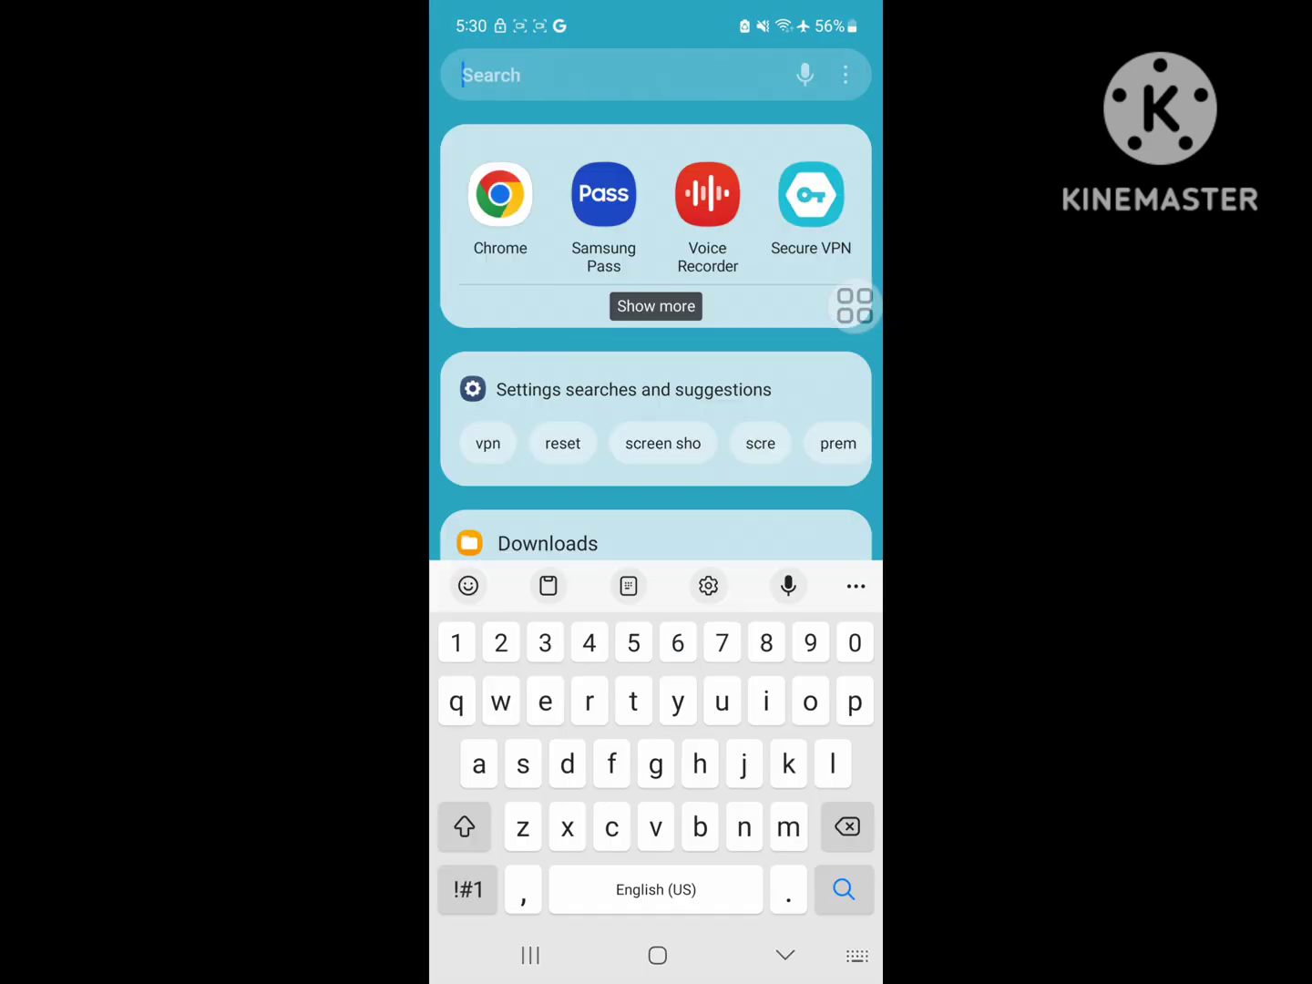
text(ch)
click(499, 193)
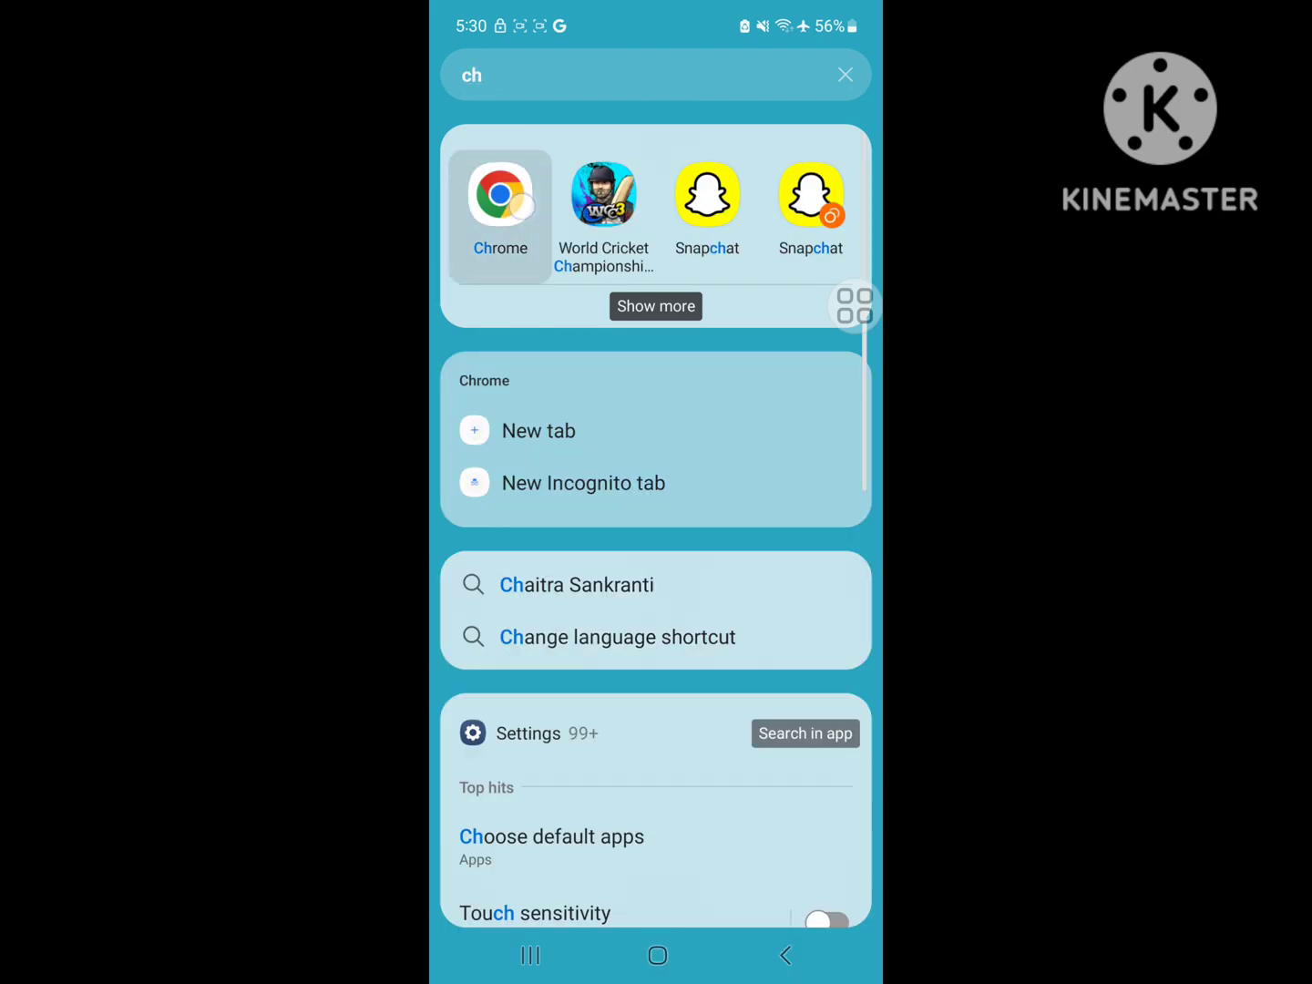
Enter "Facebook older version" with keyboard predictions and submit the Google search.
click(625, 164)
text(f)
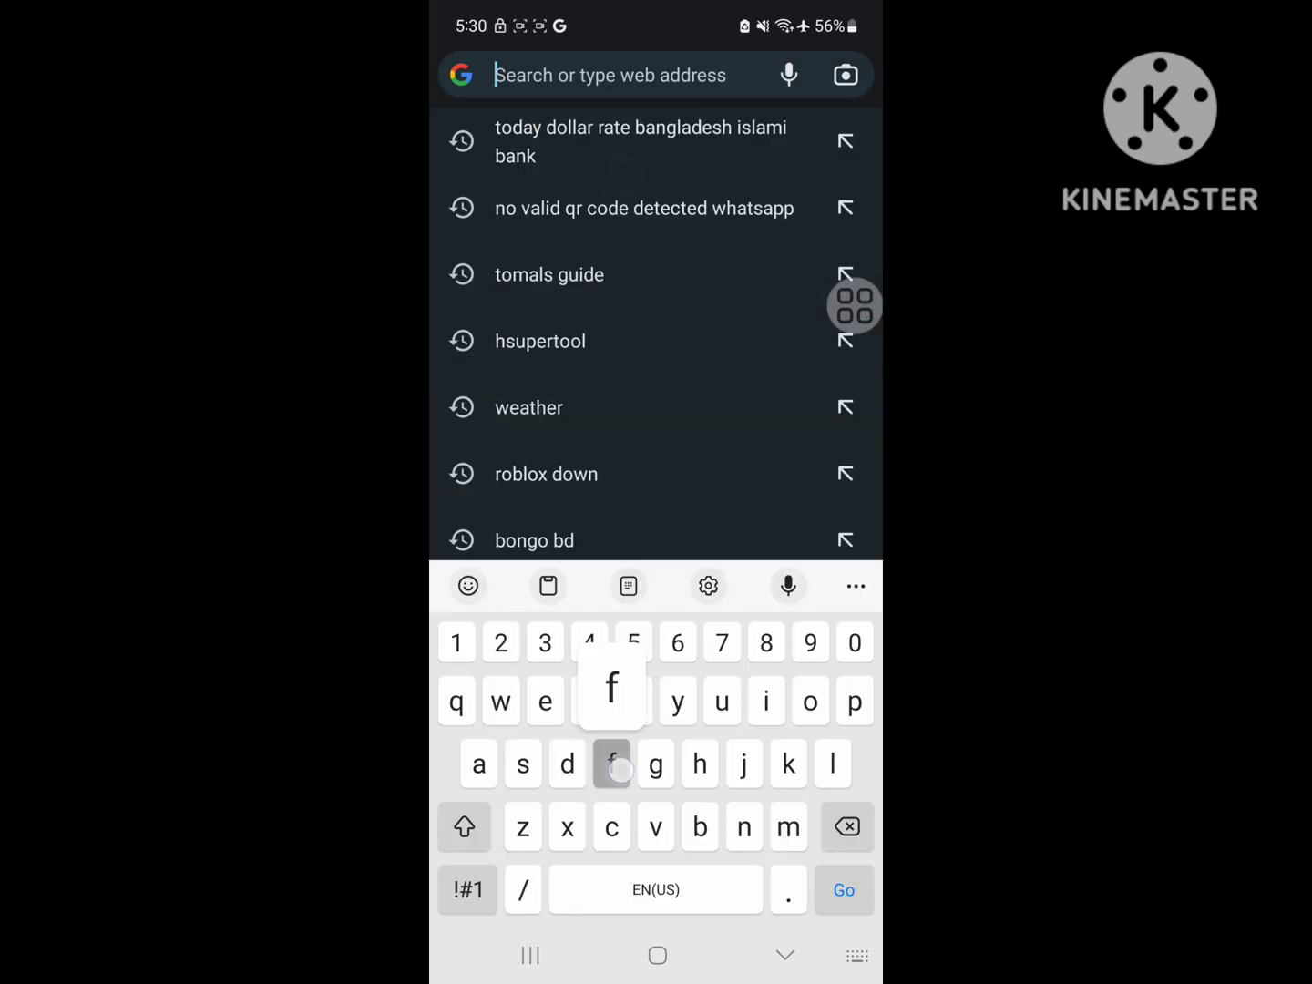
text(ac)
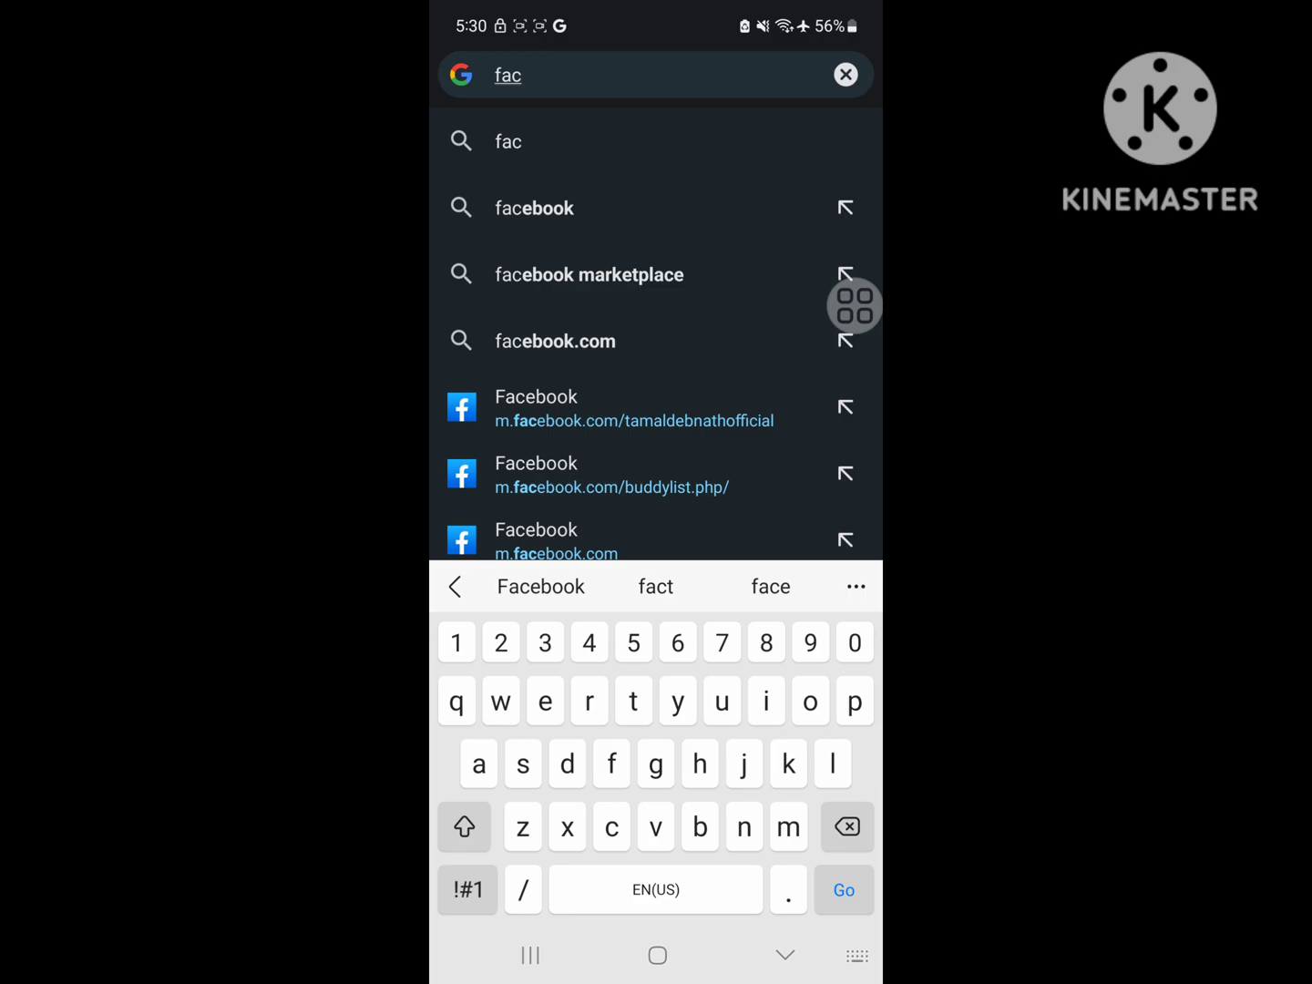
click(541, 586)
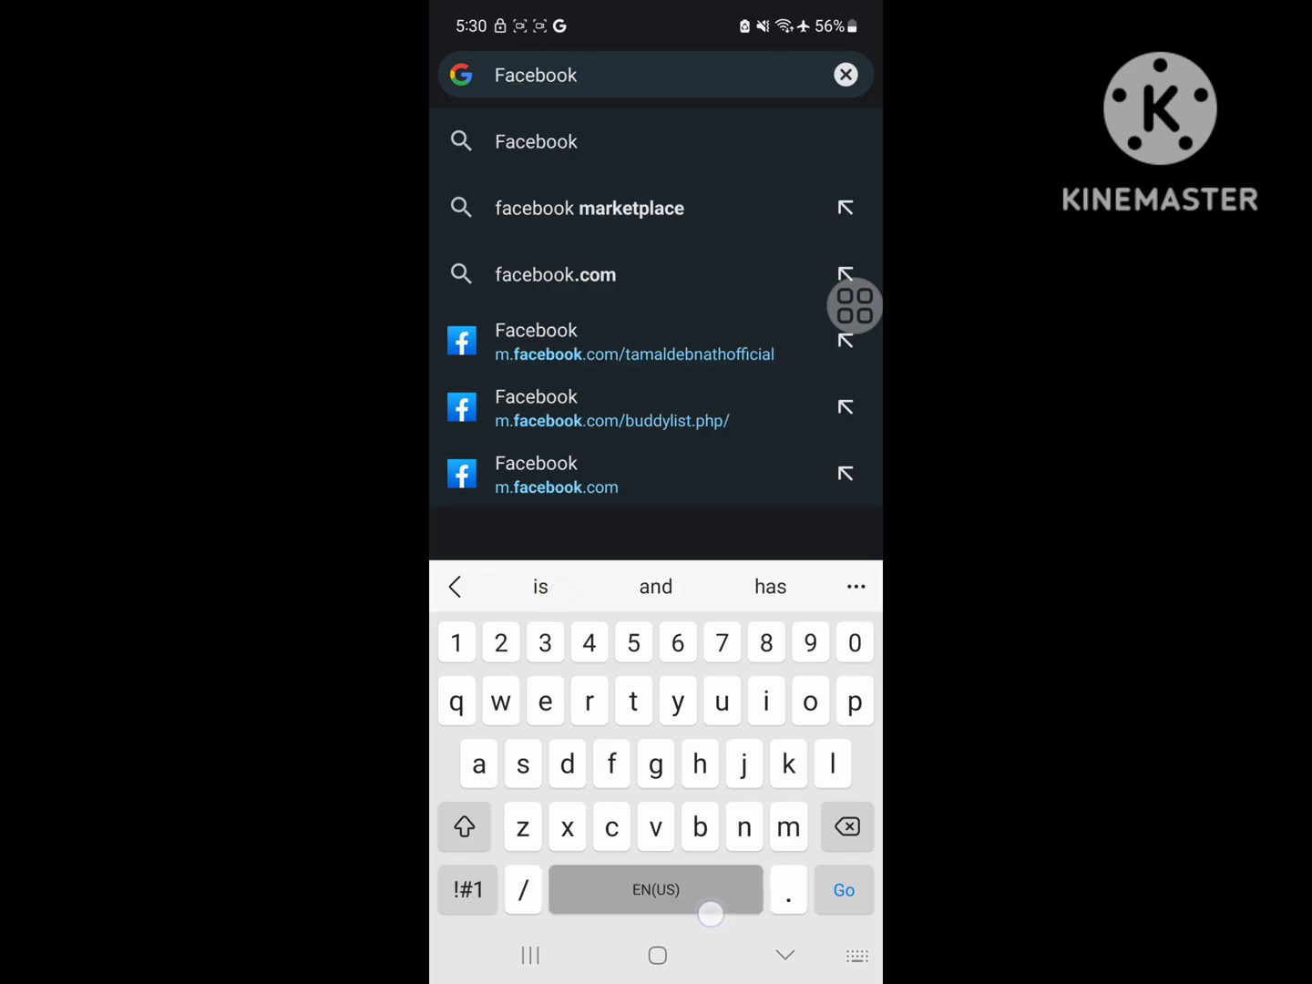
text(ol)
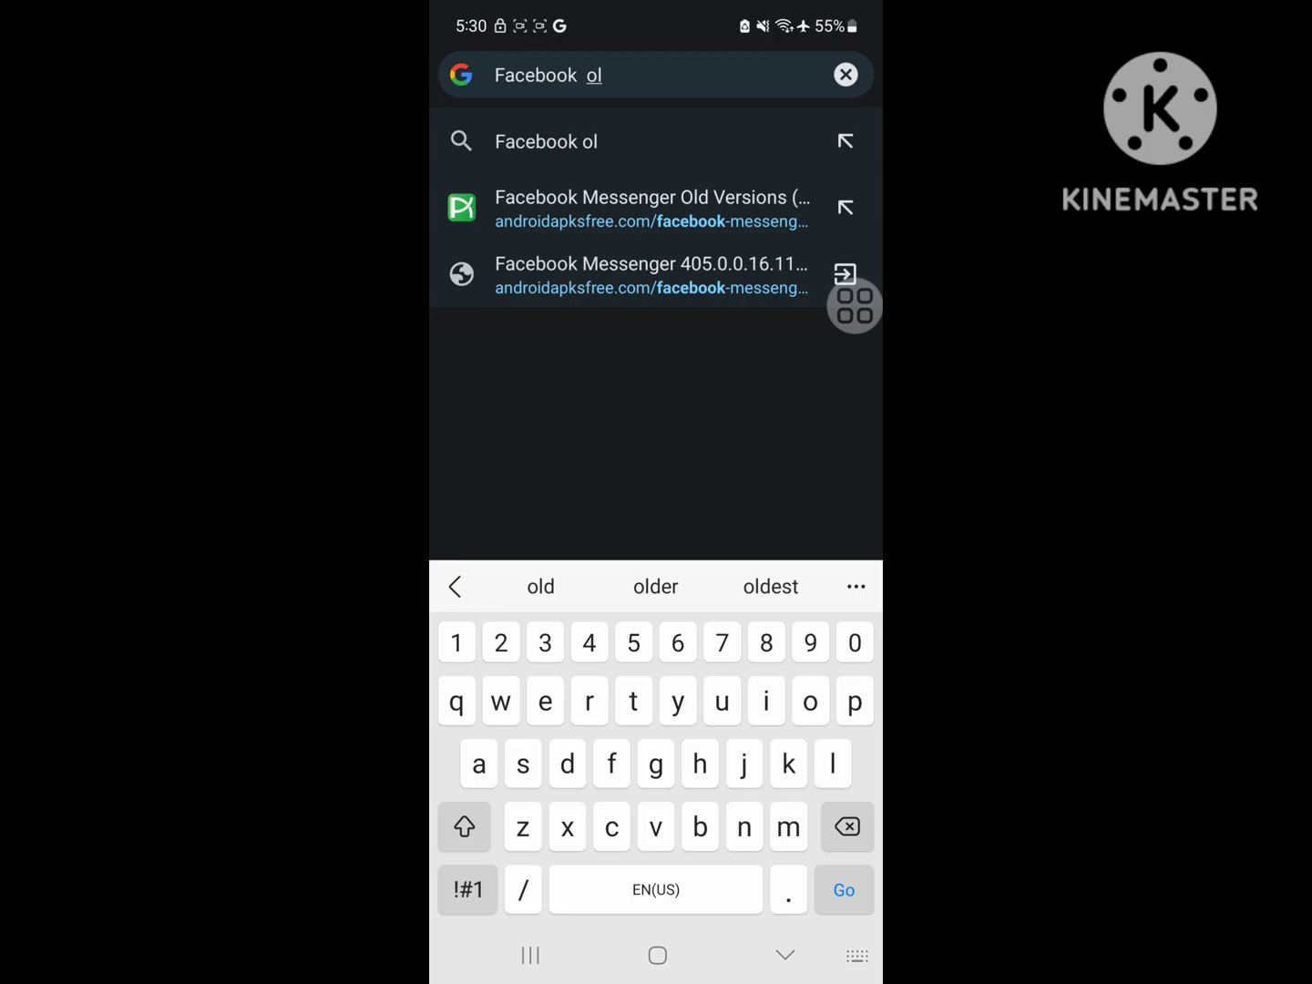
click(656, 587)
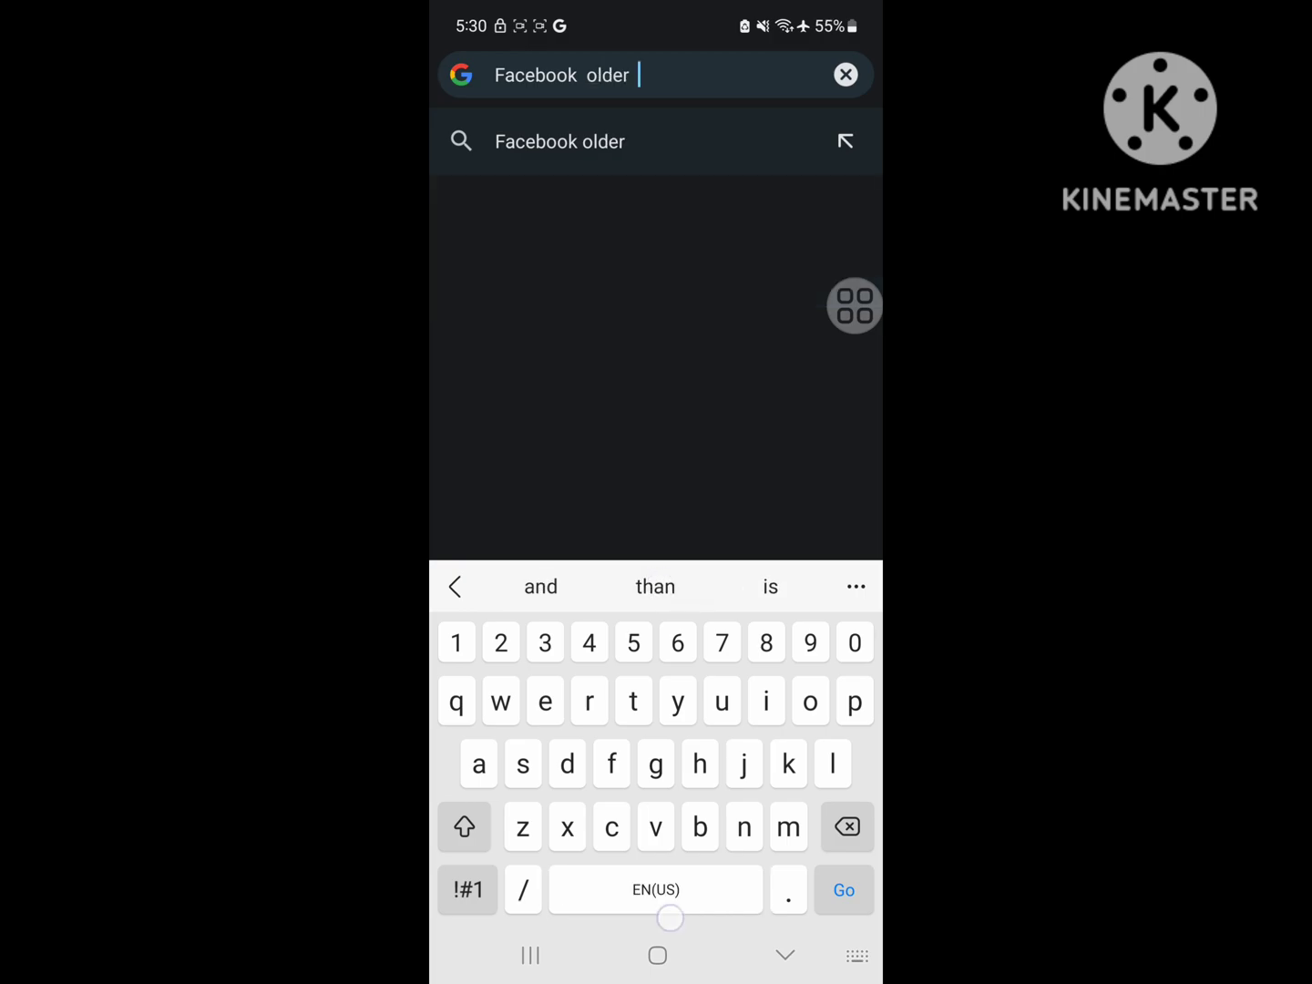
text(ve)
click(566, 602)
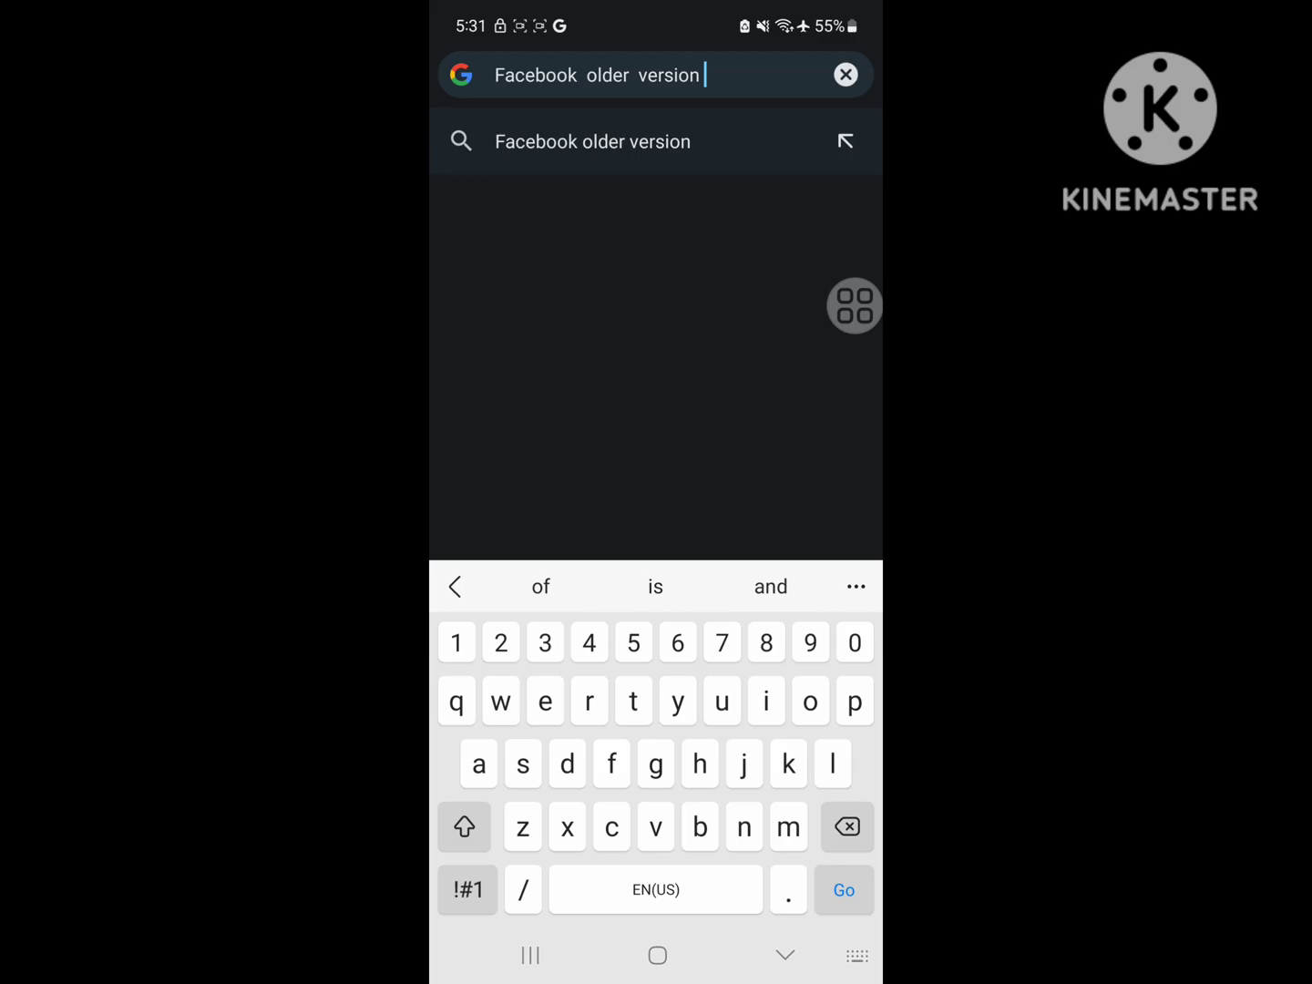
click(844, 890)
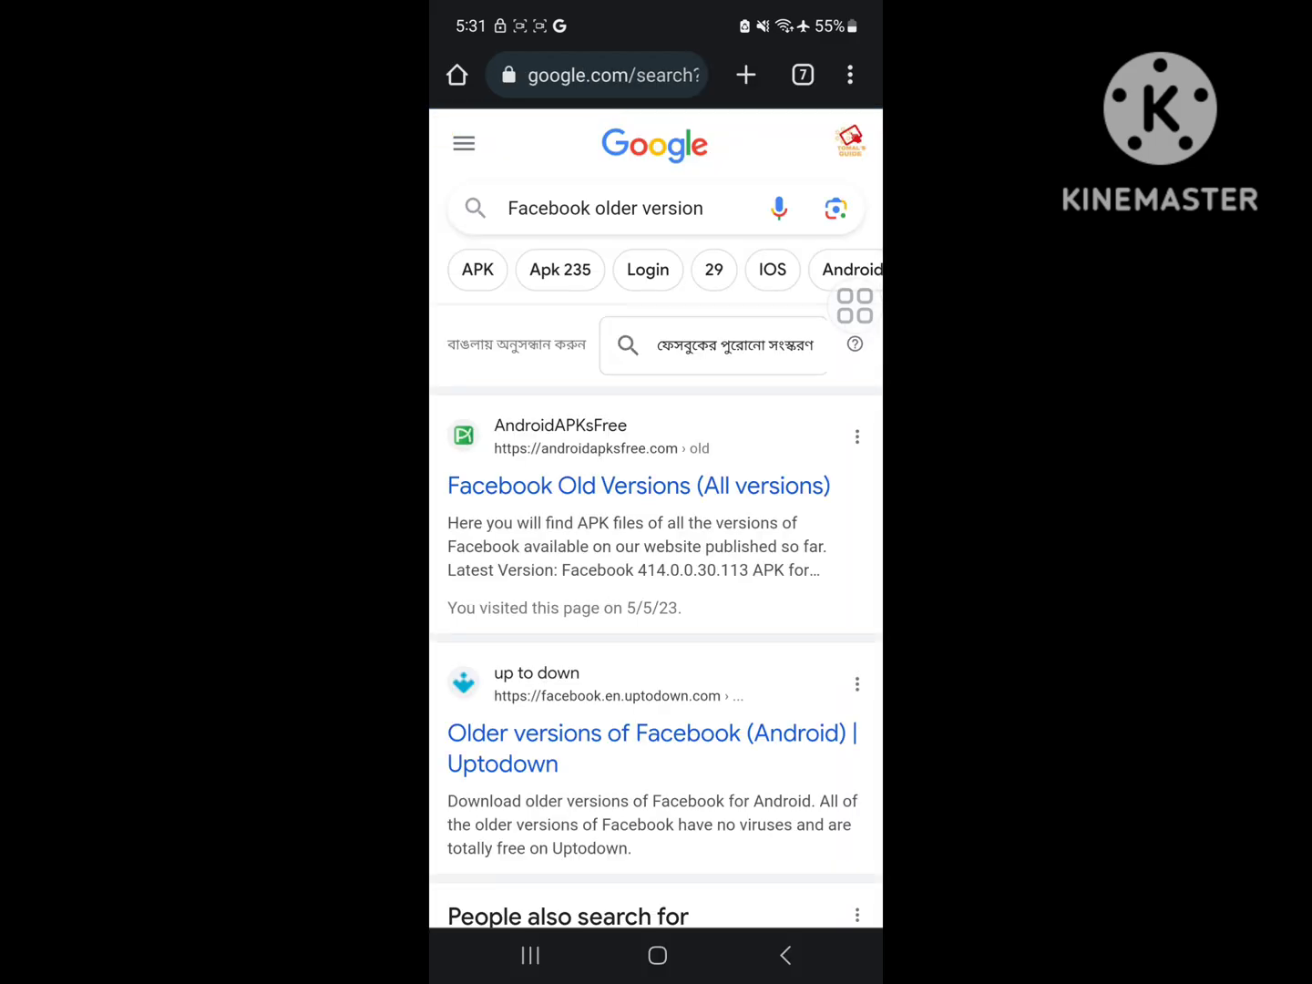
From the AndroidAPKsFree old-versions list, go to the Facebook 412.0.0.22.115 page.
click(639, 485)
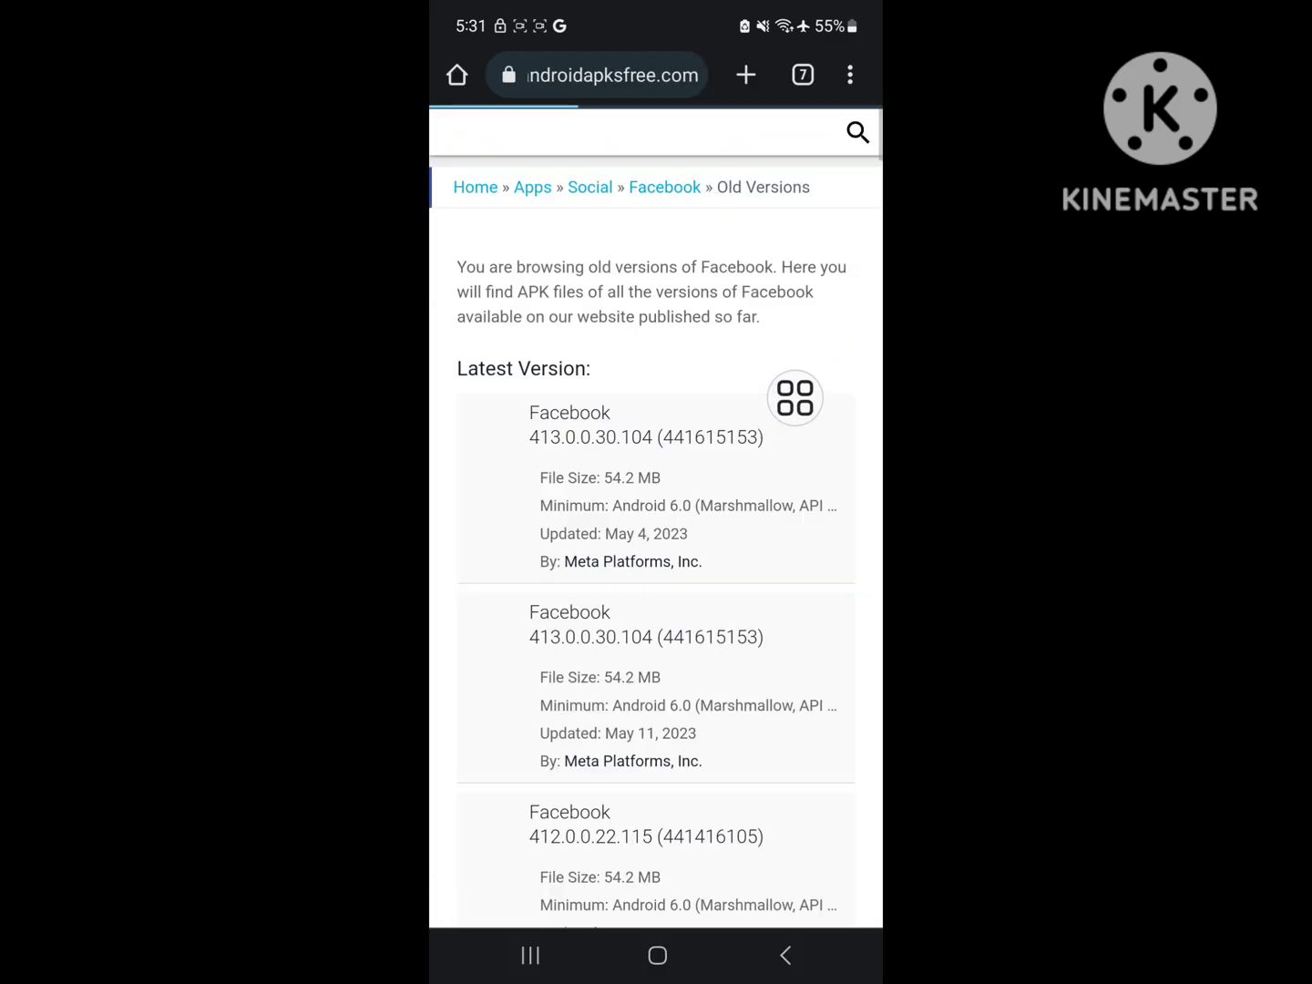
scroll(794, 396, down, 2)
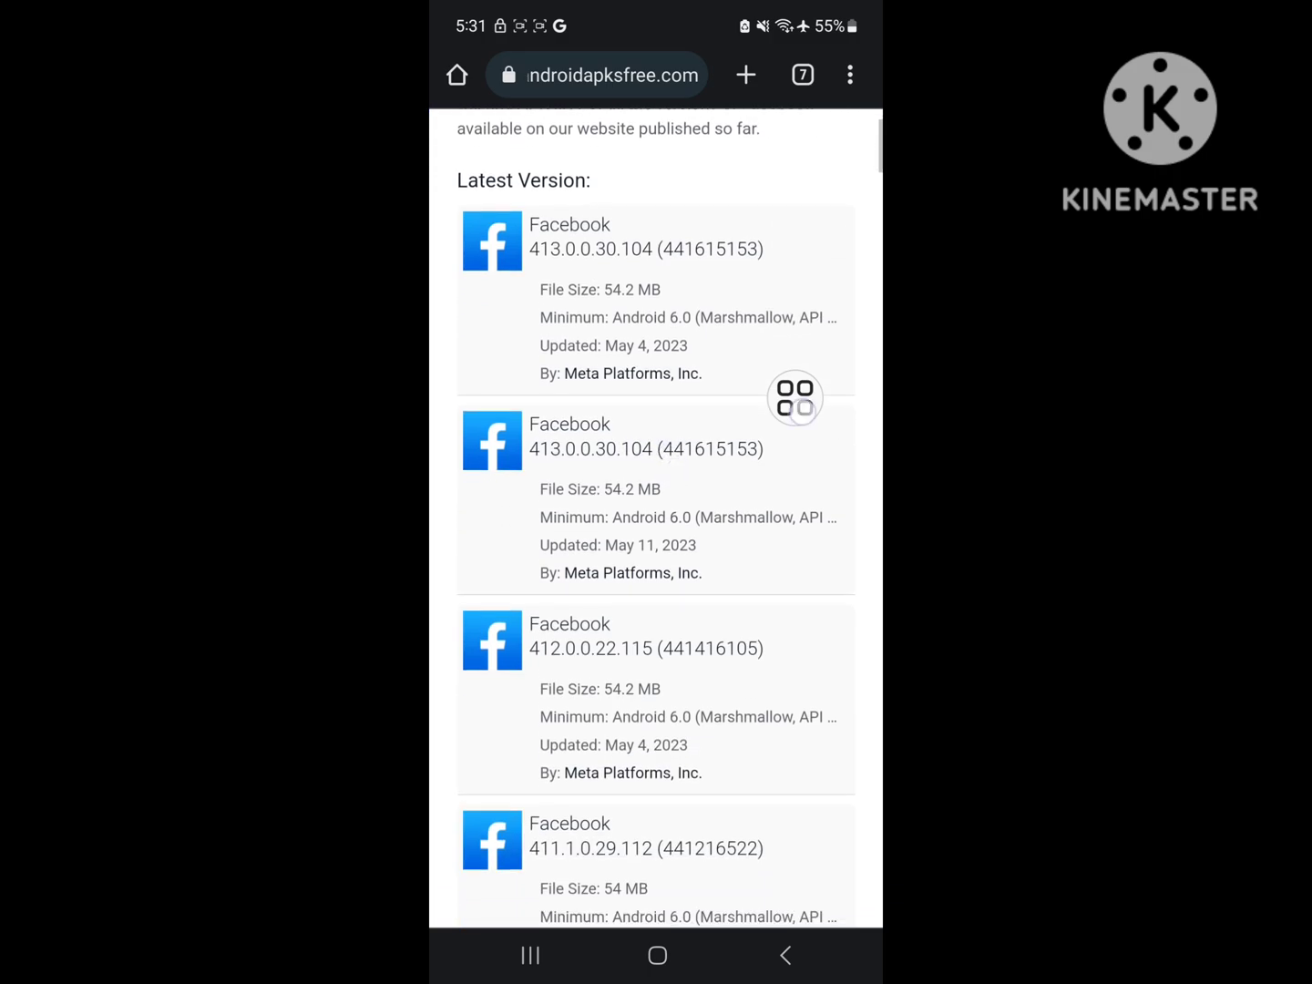
drag(623, 623, 800, 588)
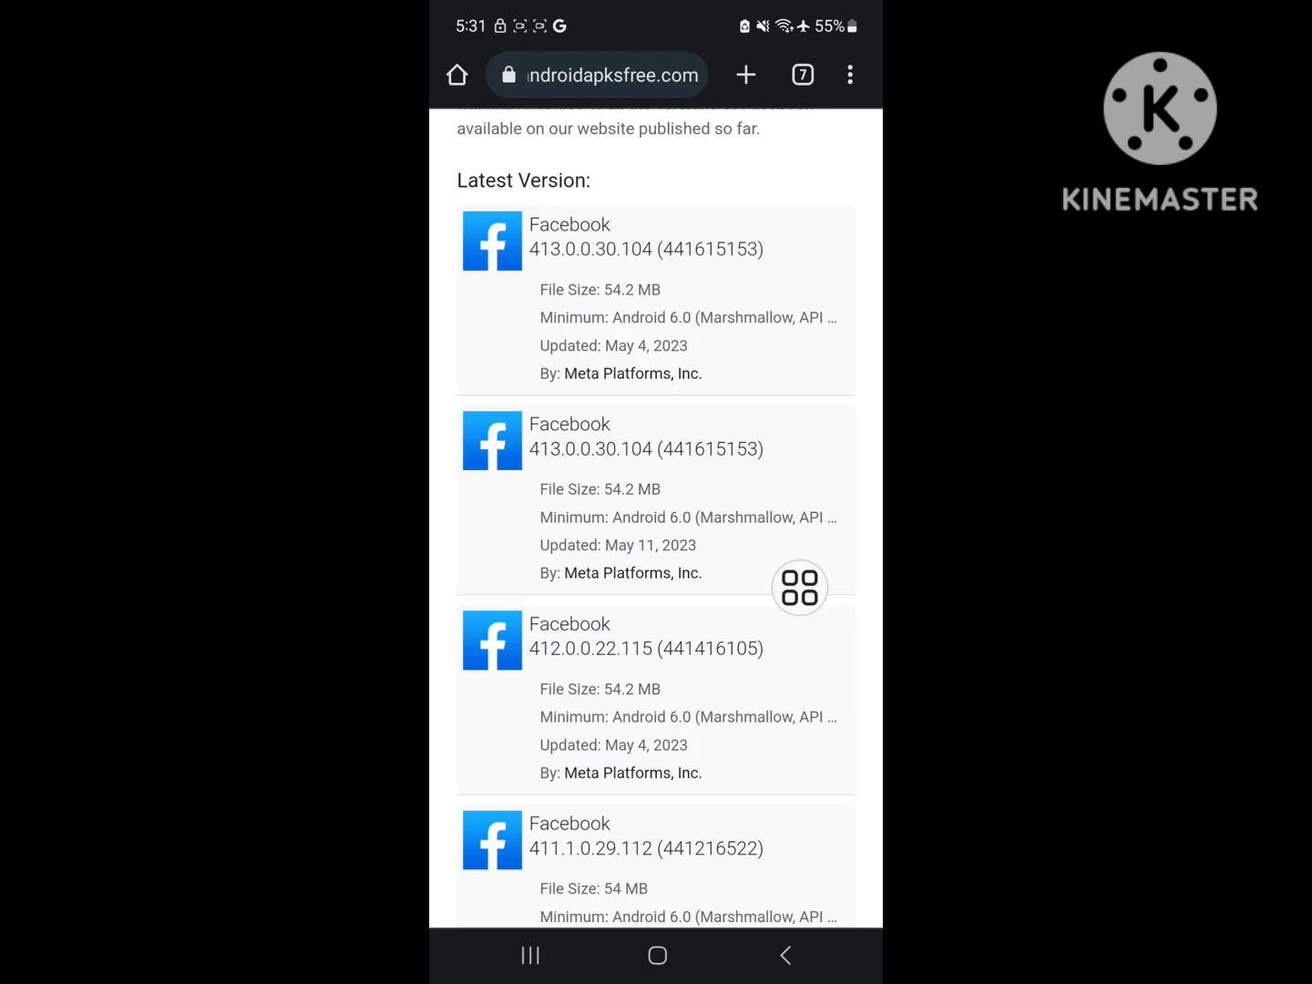
click(641, 638)
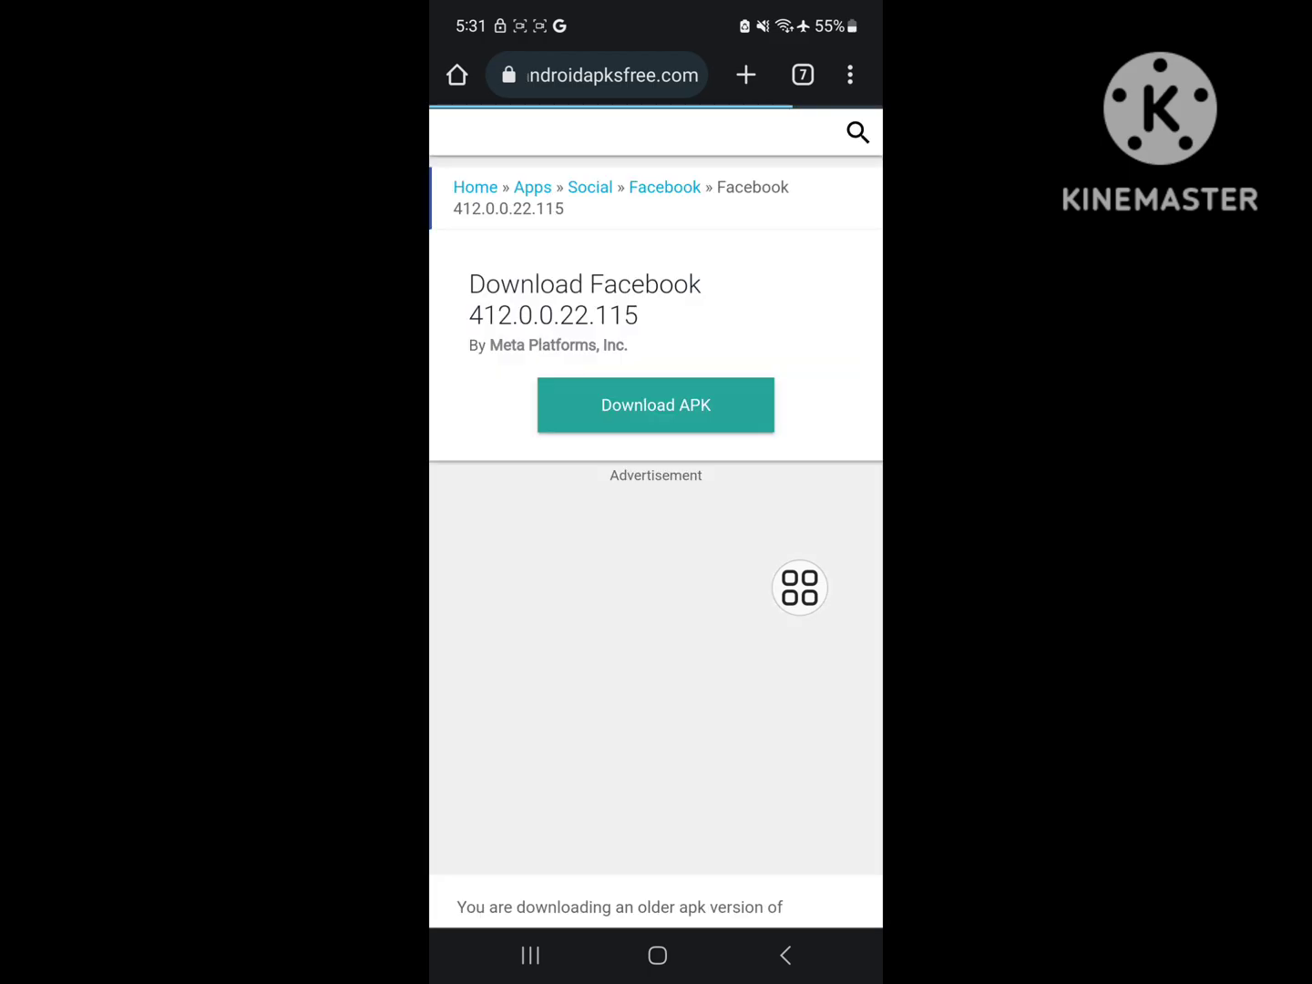
Start the Facebook 412.0.0.22.115 APK download and view its progress in Downloads.
drag(800, 588, 767, 375)
click(656, 418)
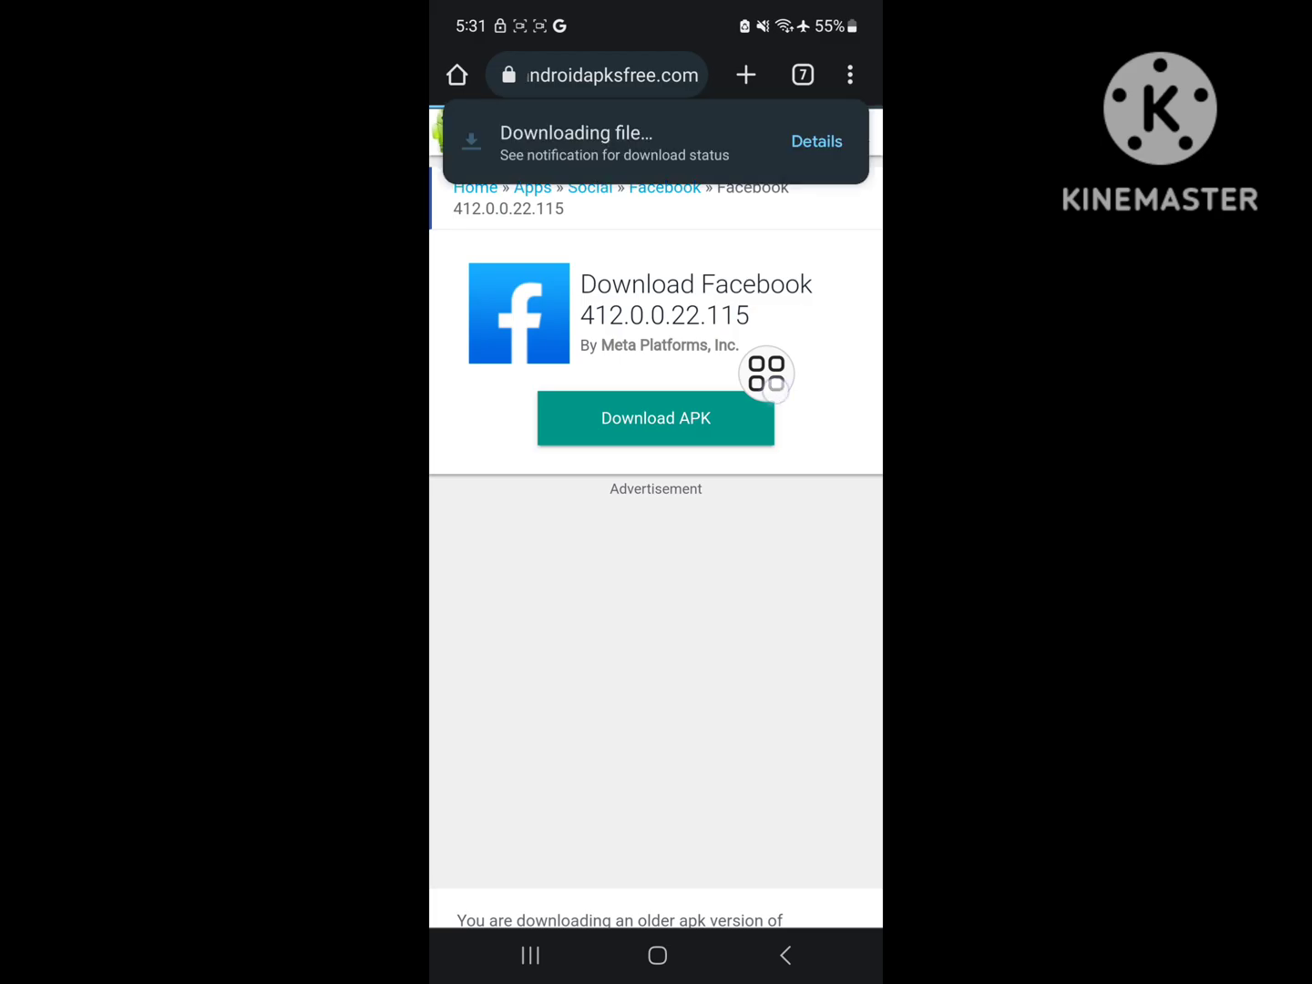
mouse_move(767, 374)
mouse_down()
mouse_move(803, 138)
mouse_move(803, 273)
mouse_up()
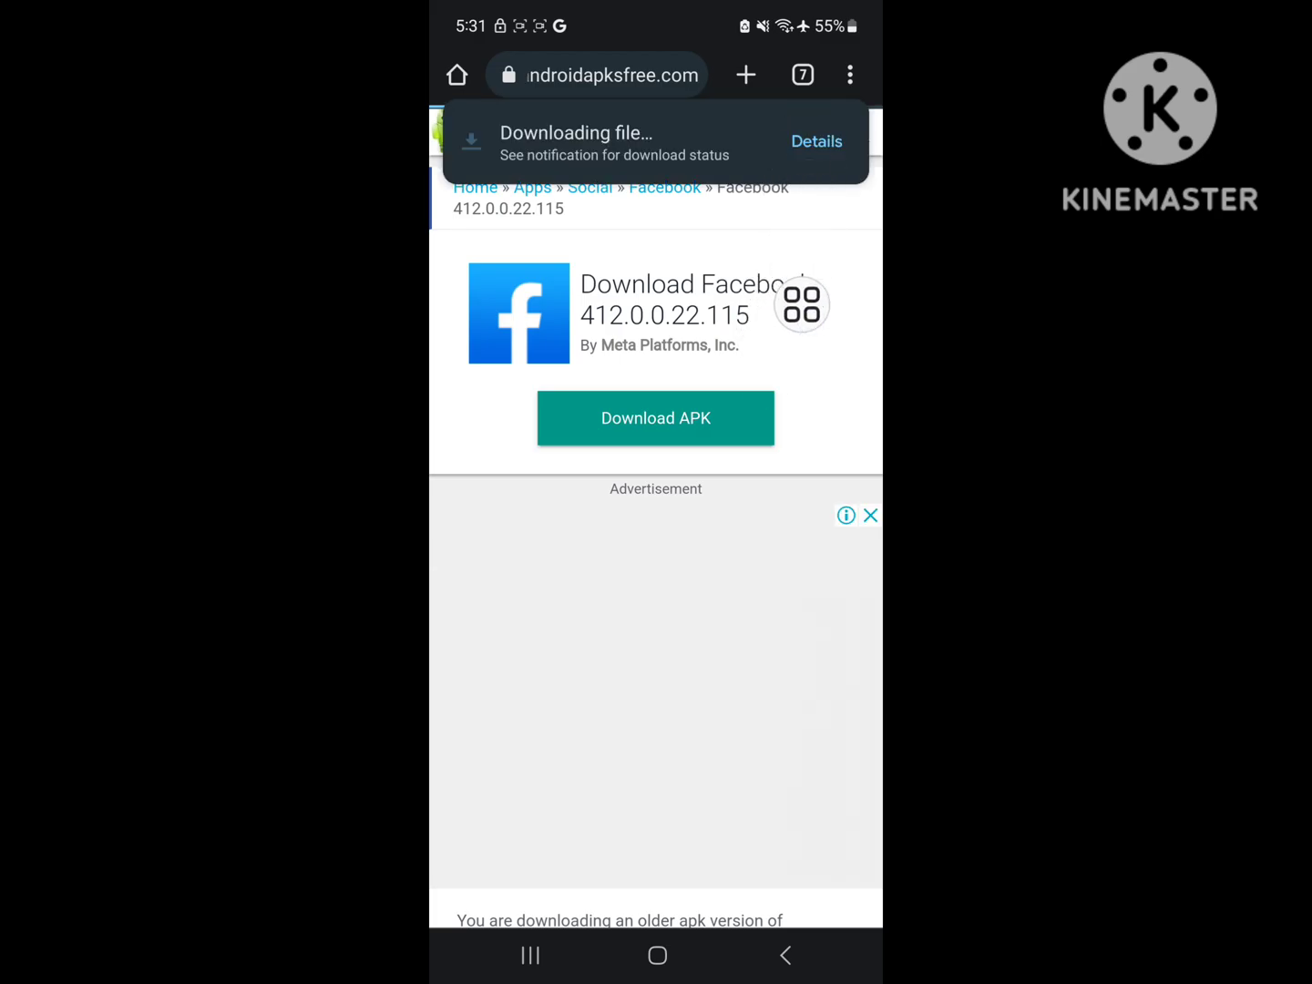
click(817, 141)
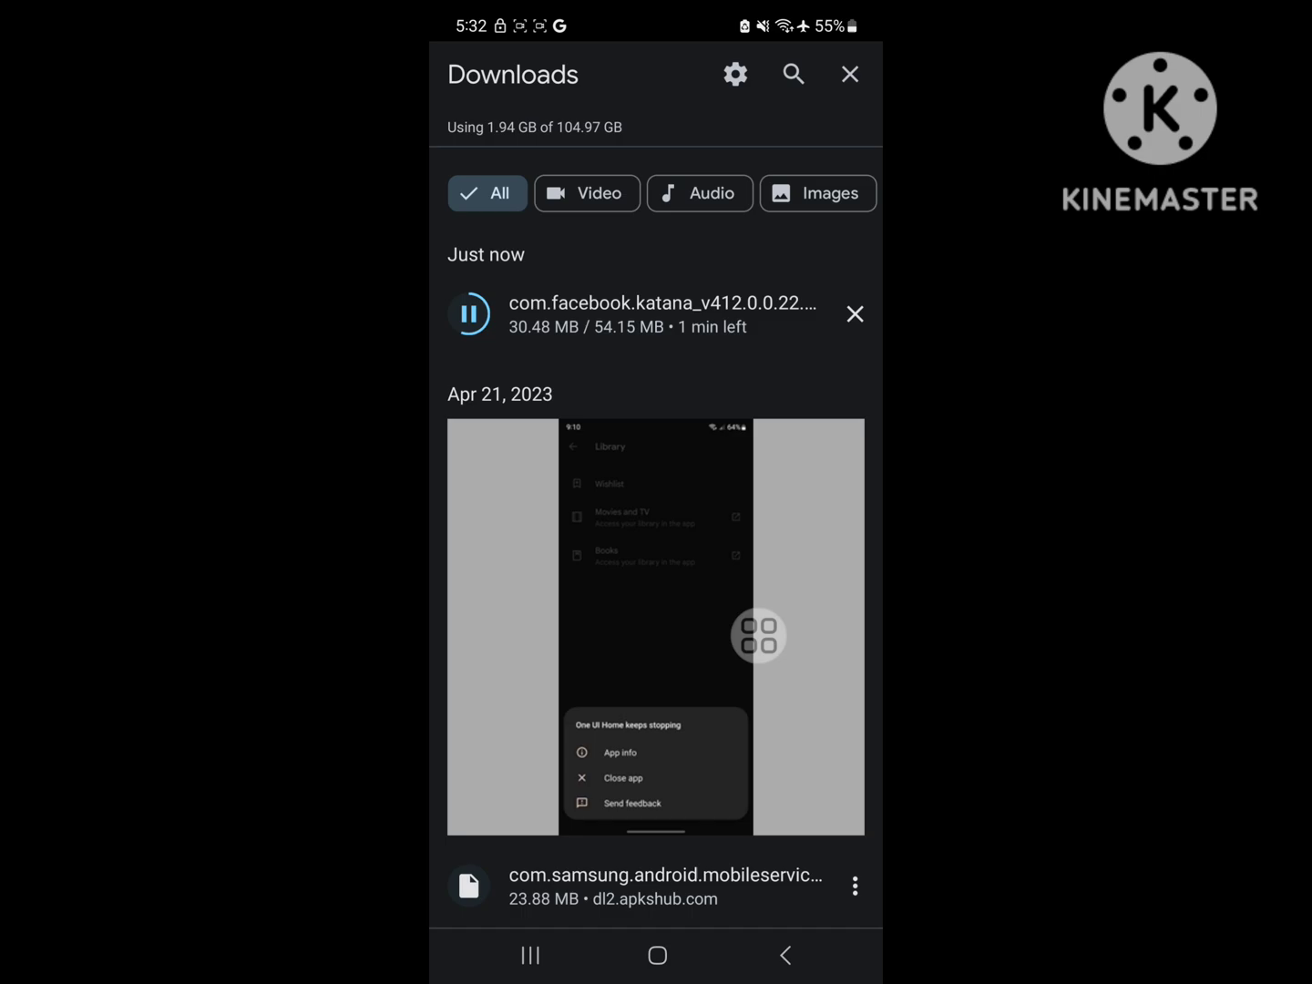
Install the com.facebook.katana APK past the Play Protect prompt and launch it.
mouse_move(856, 628)
mouse_down()
mouse_move(761, 331)
mouse_move(750, 544)
mouse_move(794, 475)
mouse_up()
click(626, 314)
click(761, 541)
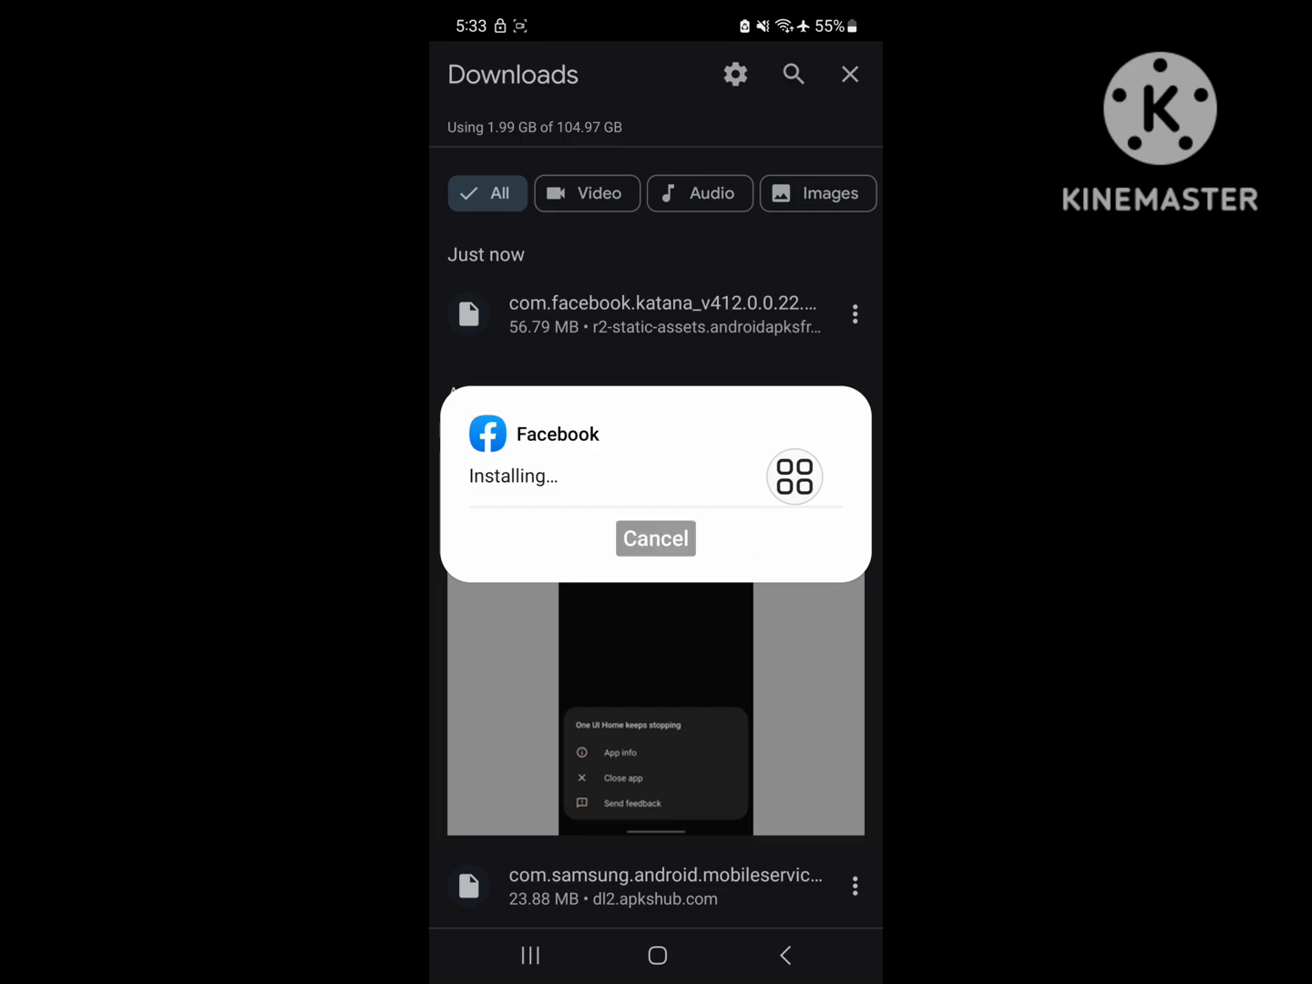
click(655, 642)
click(750, 538)
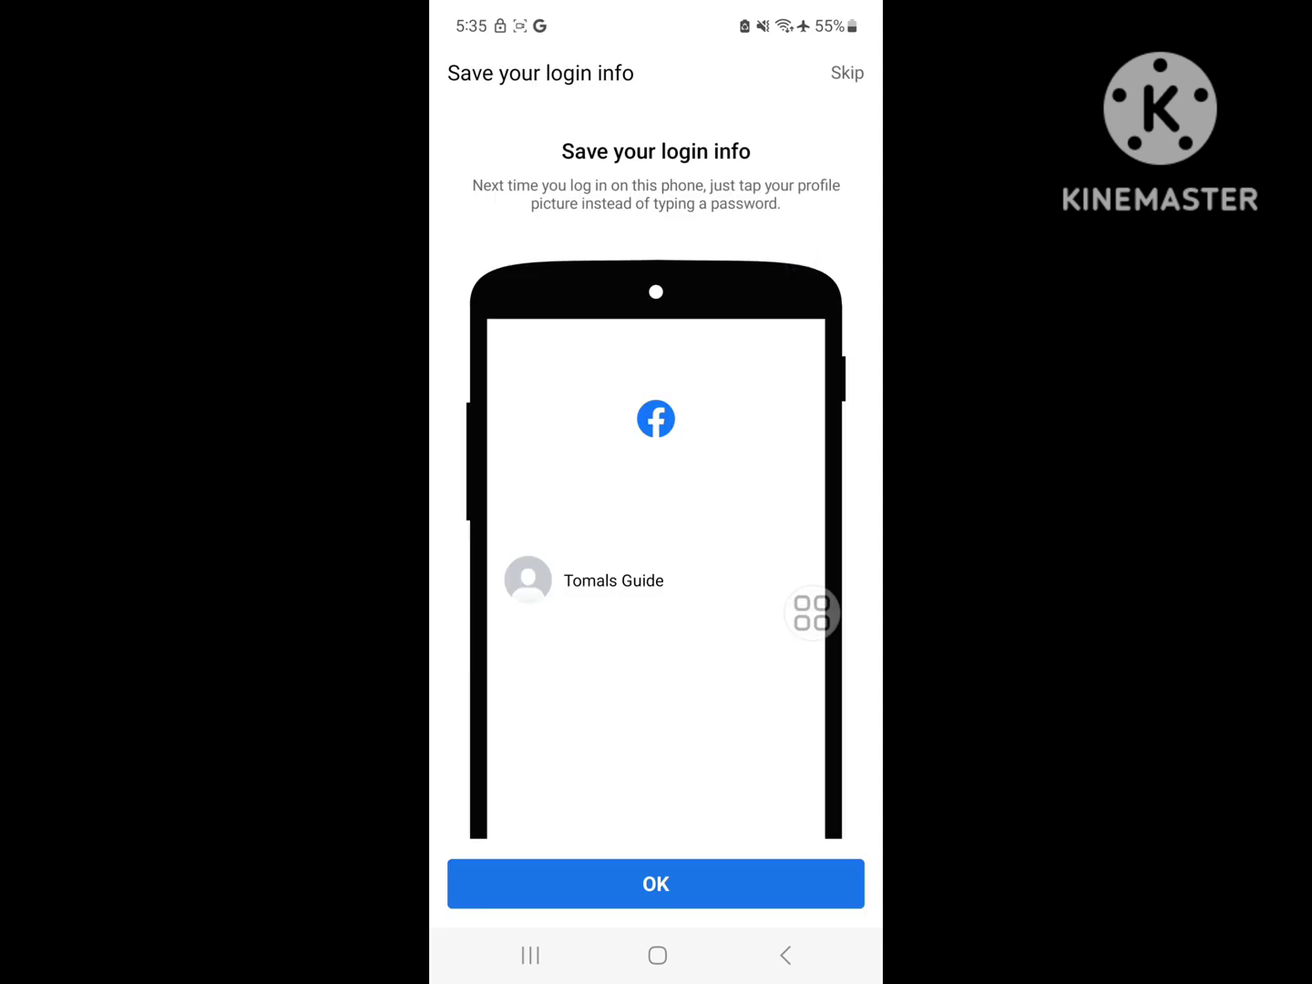
Save the login info and allow Facebook notifications and location access.
click(657, 883)
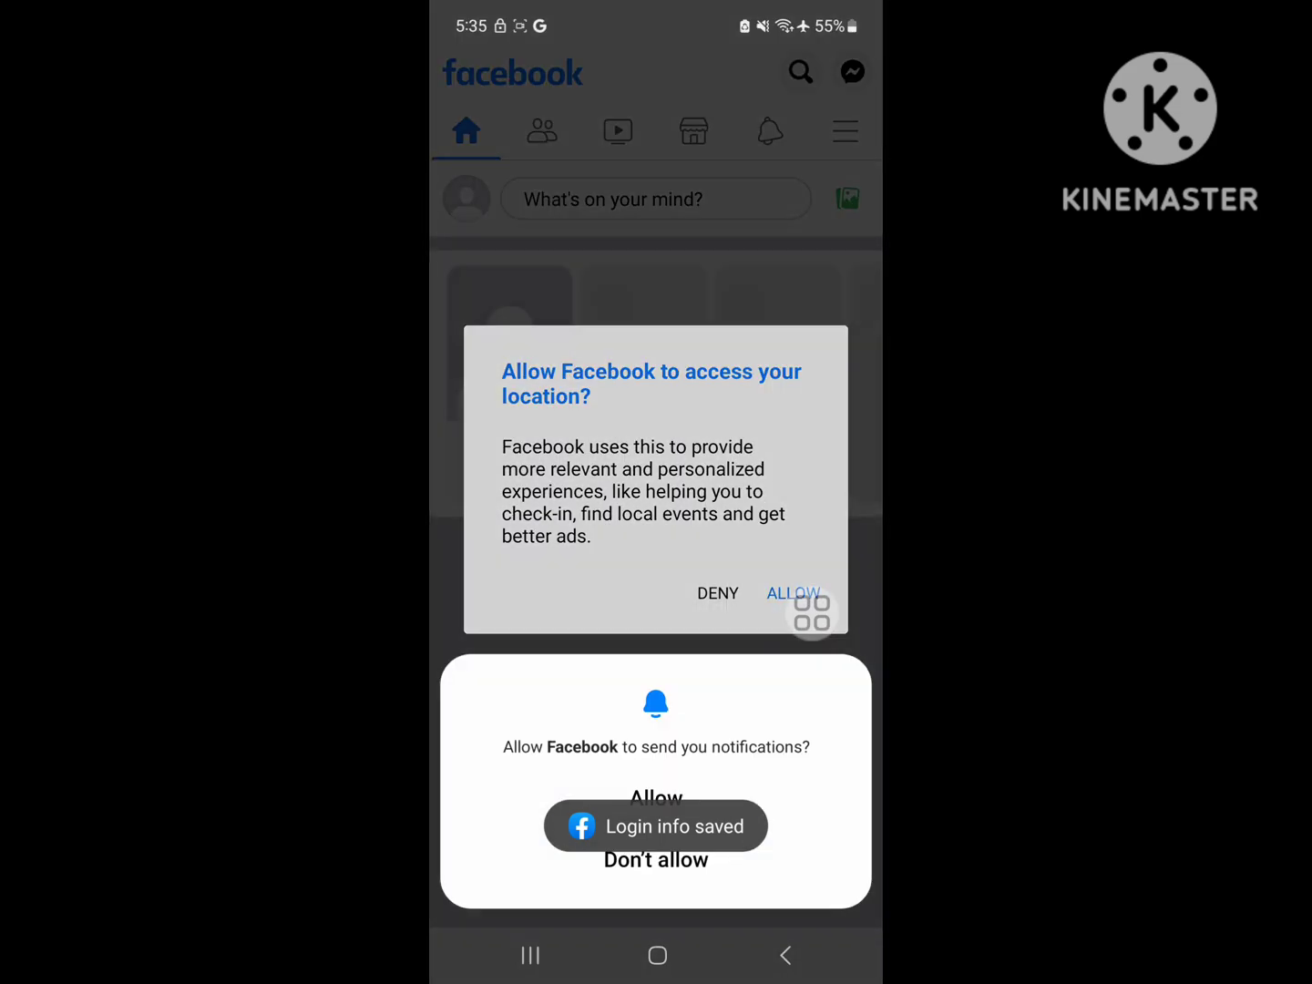
click(656, 798)
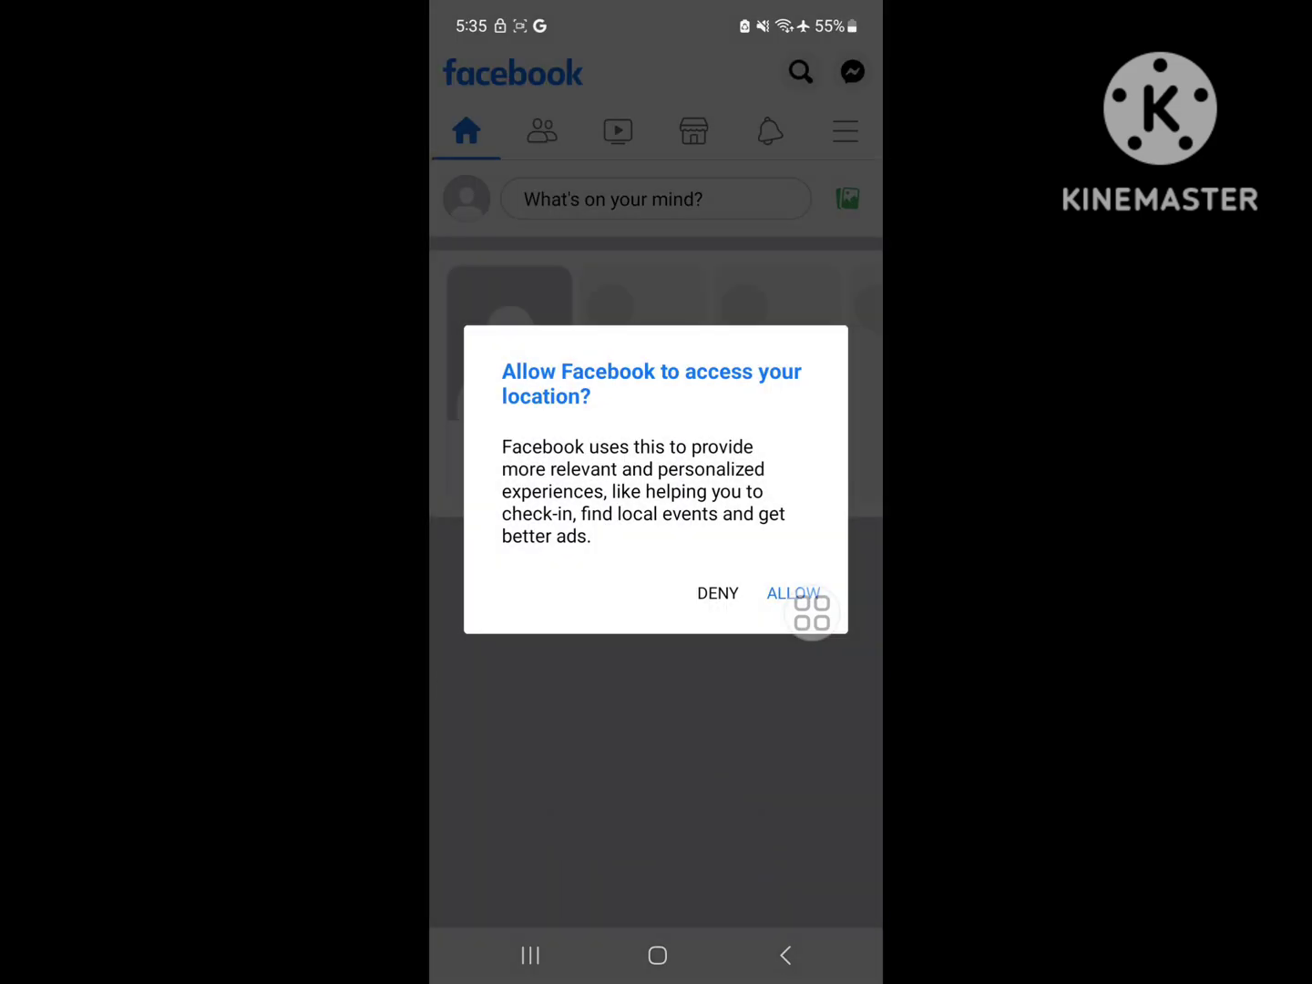
click(793, 593)
click(707, 811)
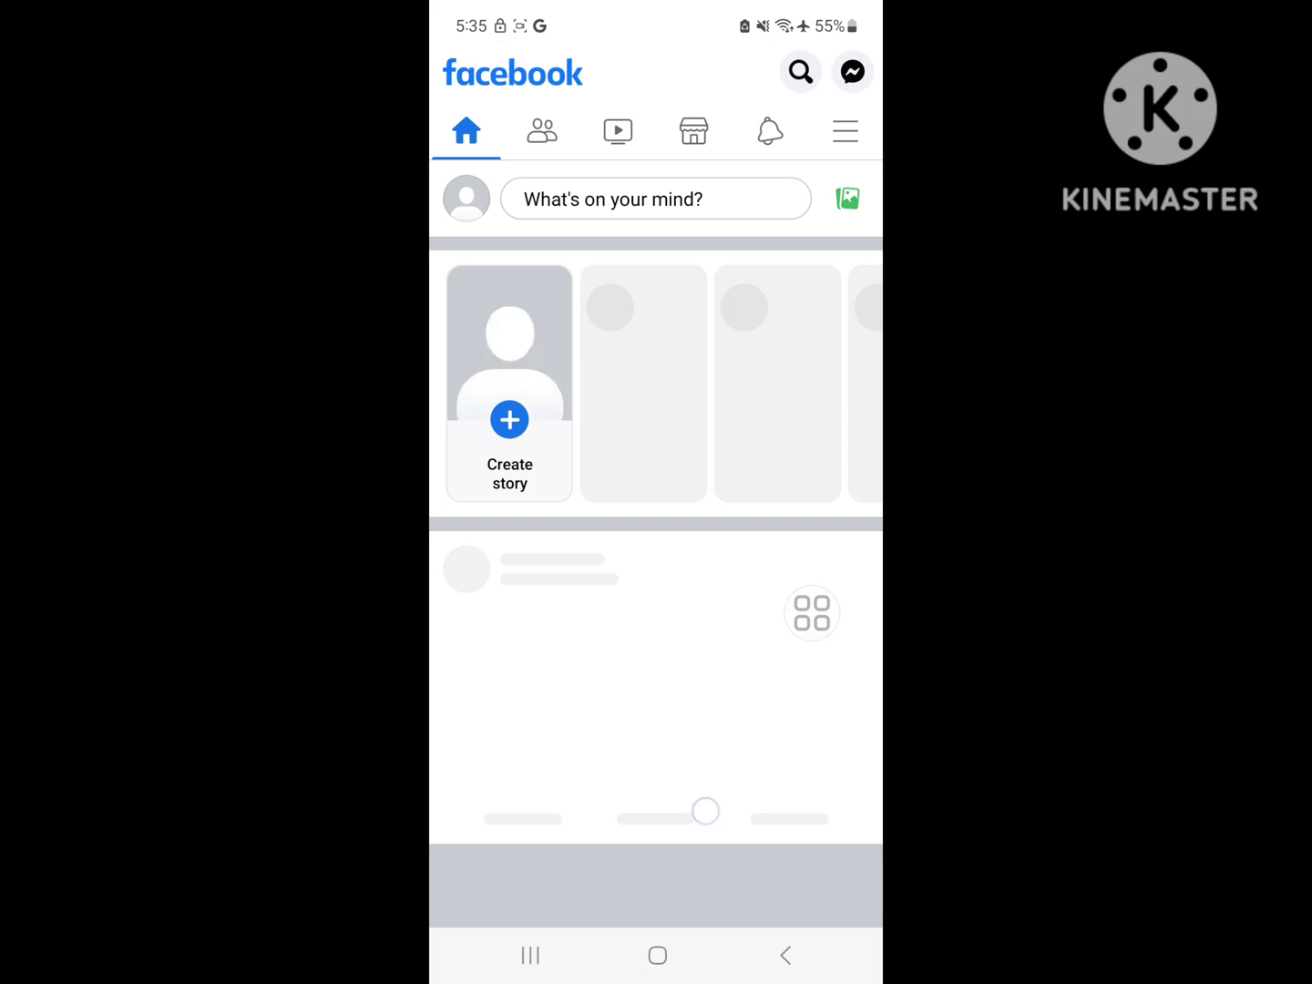
Briefly visit the Friends page, then return to the home feed.
click(542, 130)
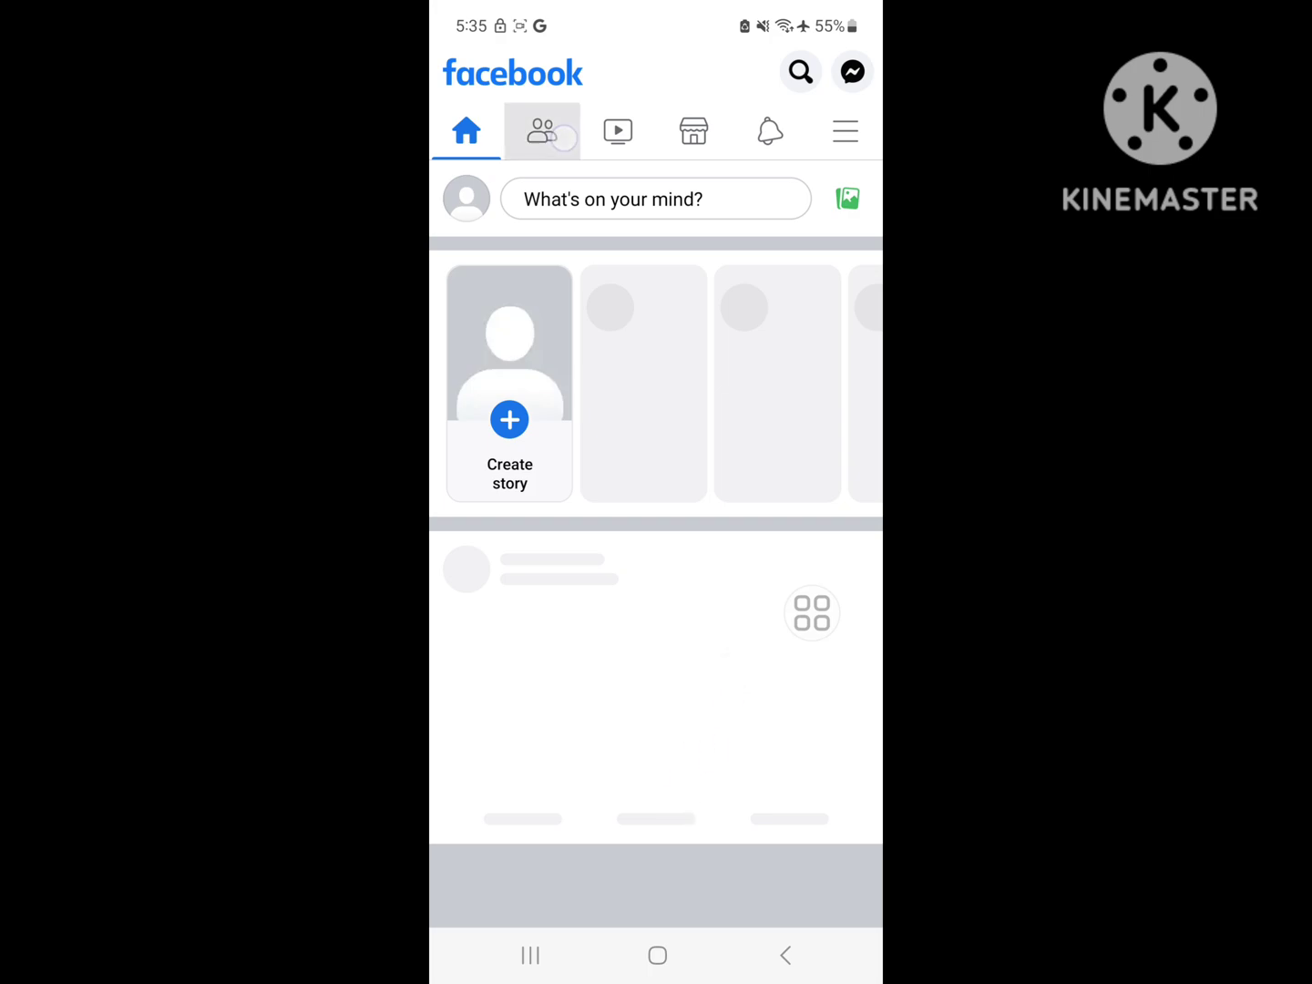
click(467, 68)
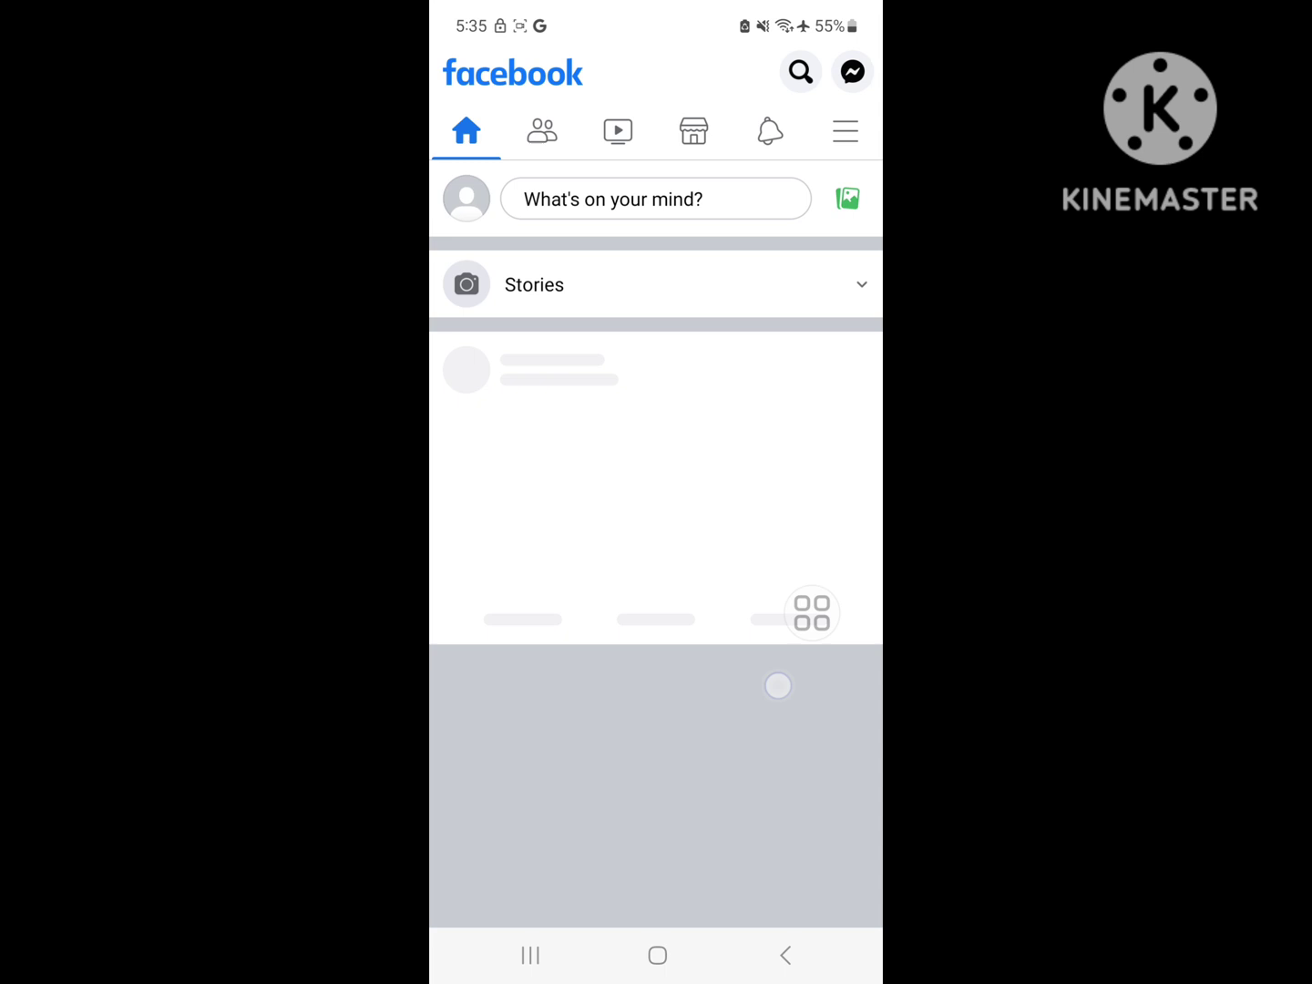